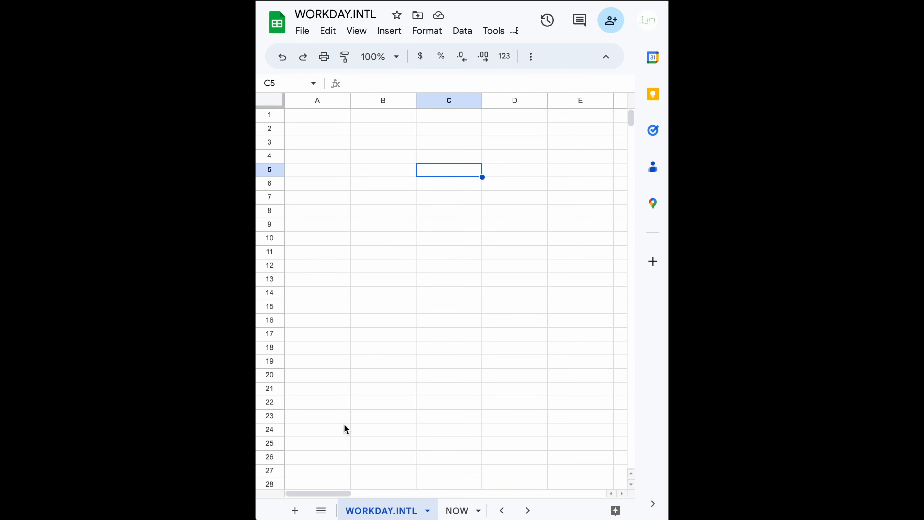
- Review the WORKDAY sheet's example table and formula, and return to the WORKDAY.INTL sheet
{"action": "left_click", "coordinate": [321, 511]}
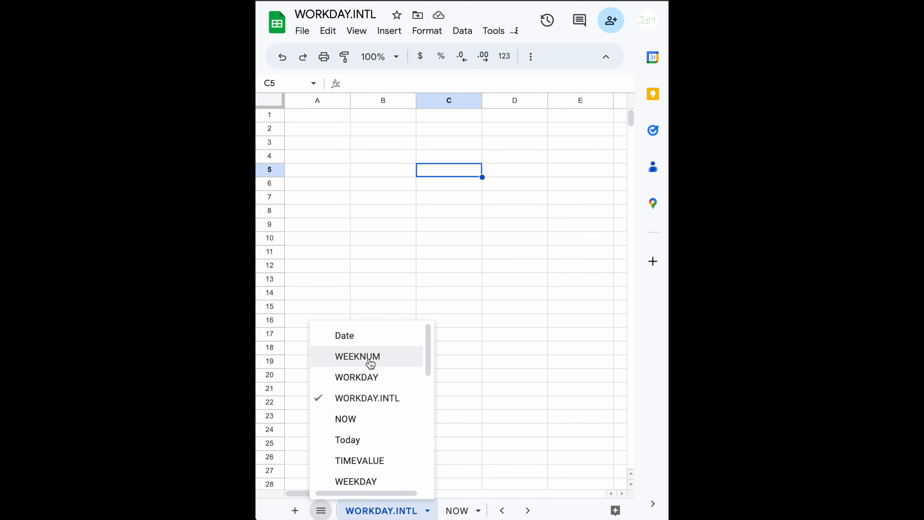
{"action": "left_click", "coordinate": [365, 377]}
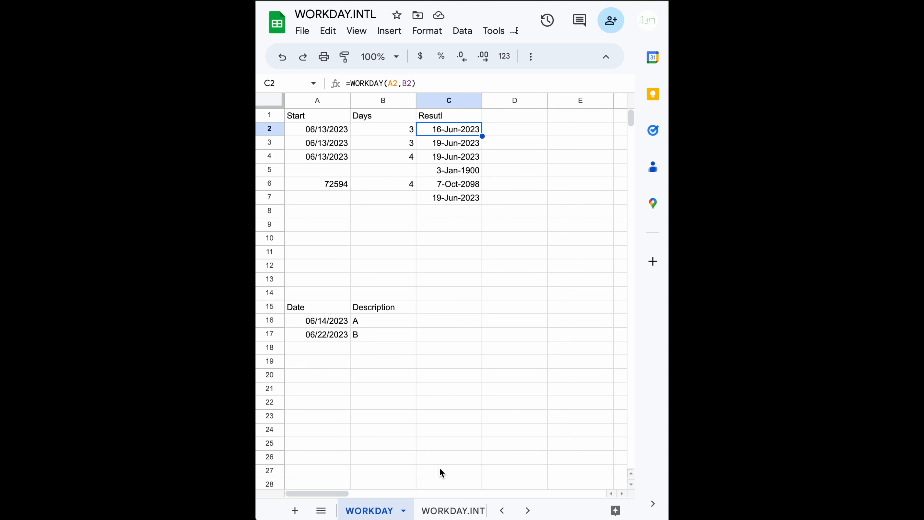
{"action": "left_click", "coordinate": [441, 510]}
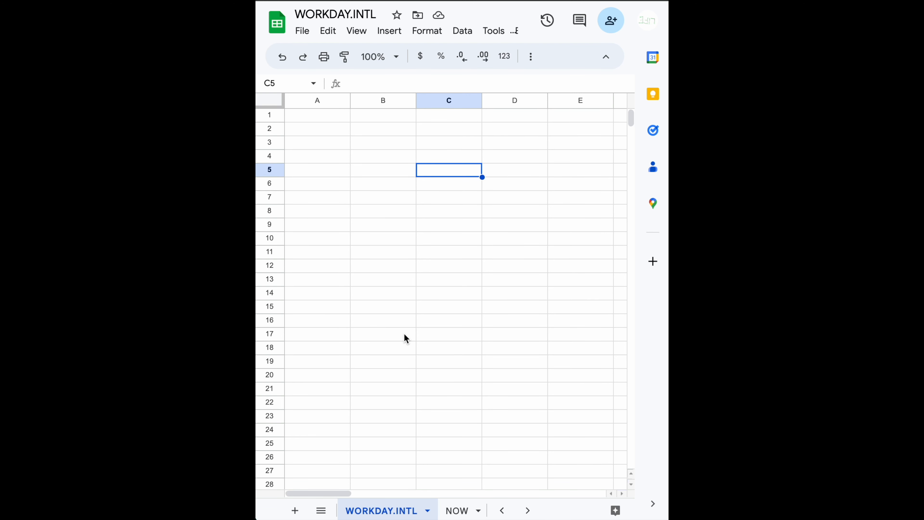
- Enter the column headers Date, Days and Result in cells A1 to C1
{"action": "key", "text": "Up"}
{"action": "key", "text": "Up"}
{"action": "key", "text": "Up"}
{"action": "key", "text": "Up"}
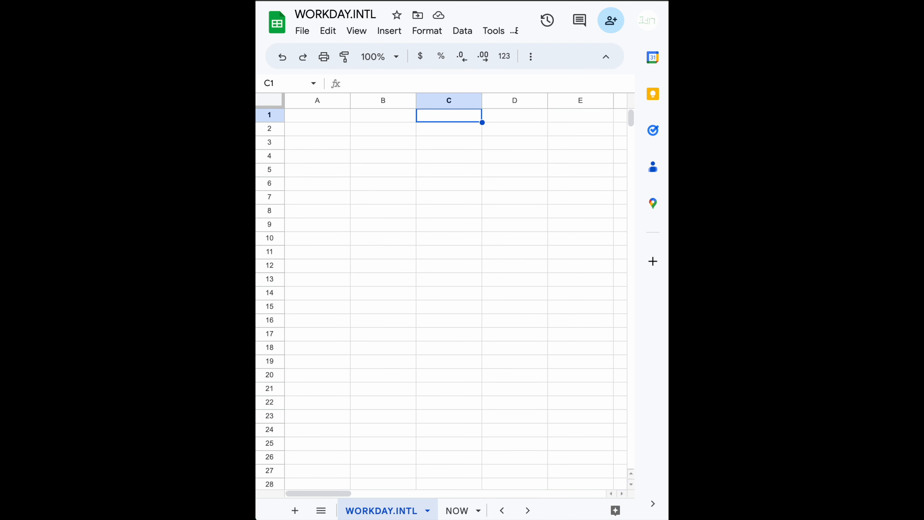
{"action": "key", "text": "Left"}
{"action": "key", "text": "Left"}
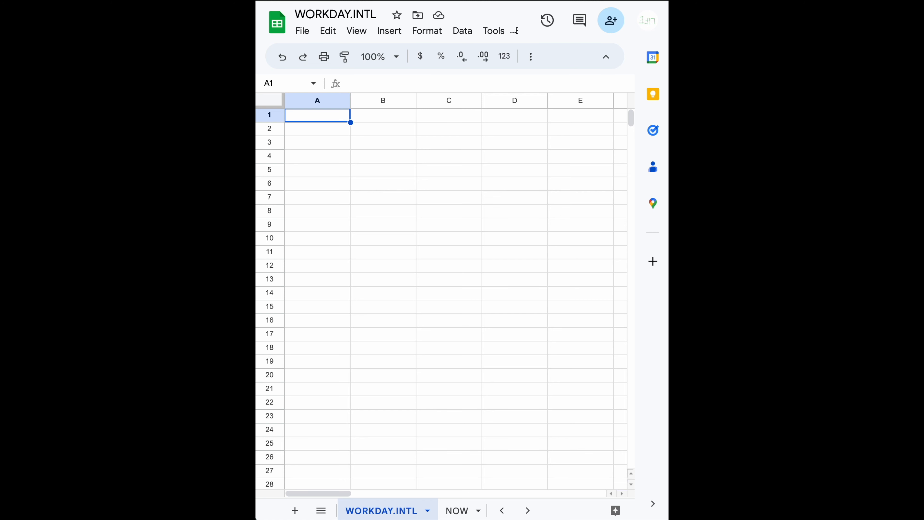
{"action": "type", "text": "Date"}
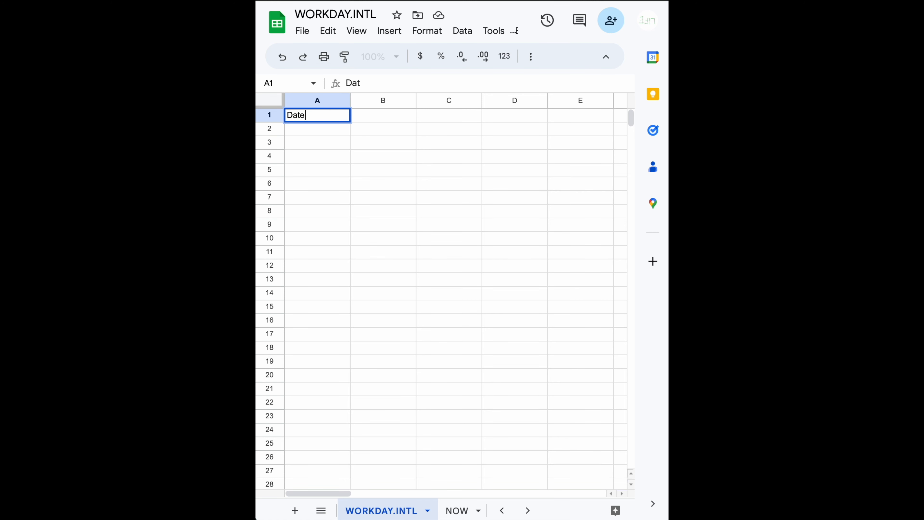
{"action": "key", "text": "Tab"}
{"action": "type", "text": "Days"}
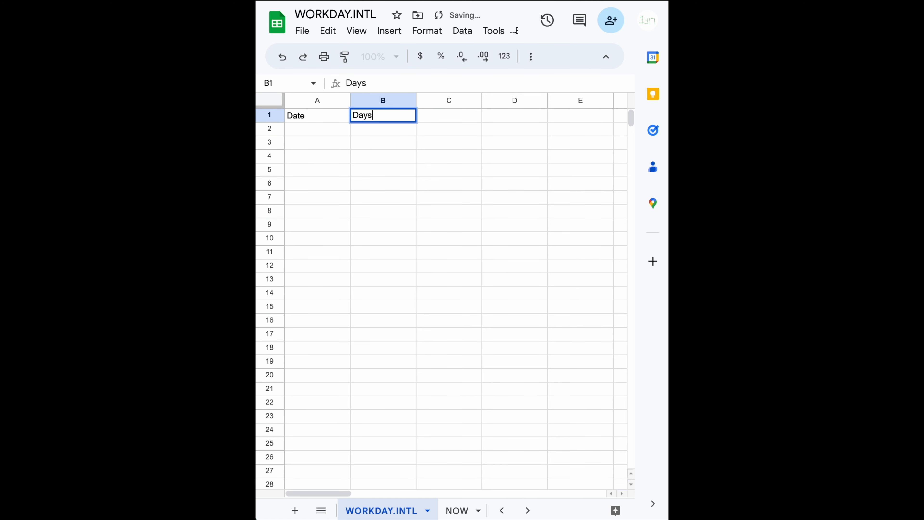
{"action": "key", "text": "Tab"}
{"action": "type", "text": "Result"}
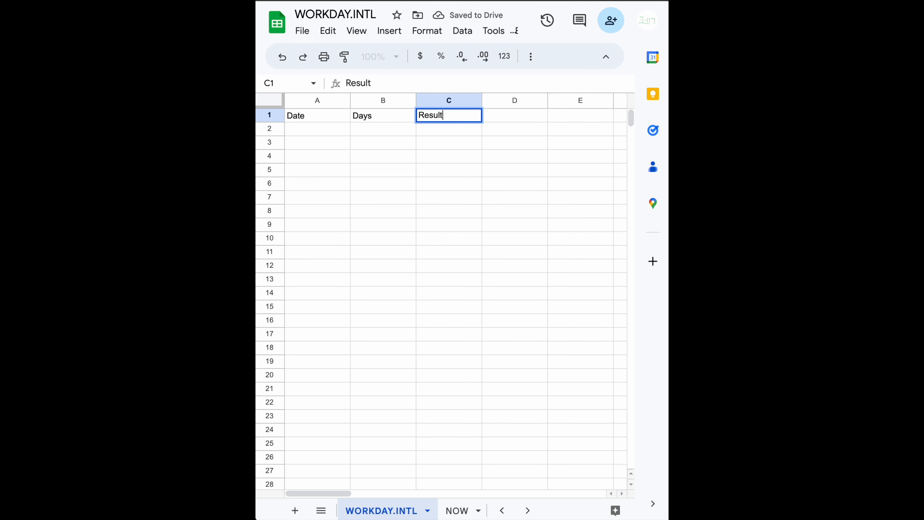
{"action": "key", "text": "Return"}
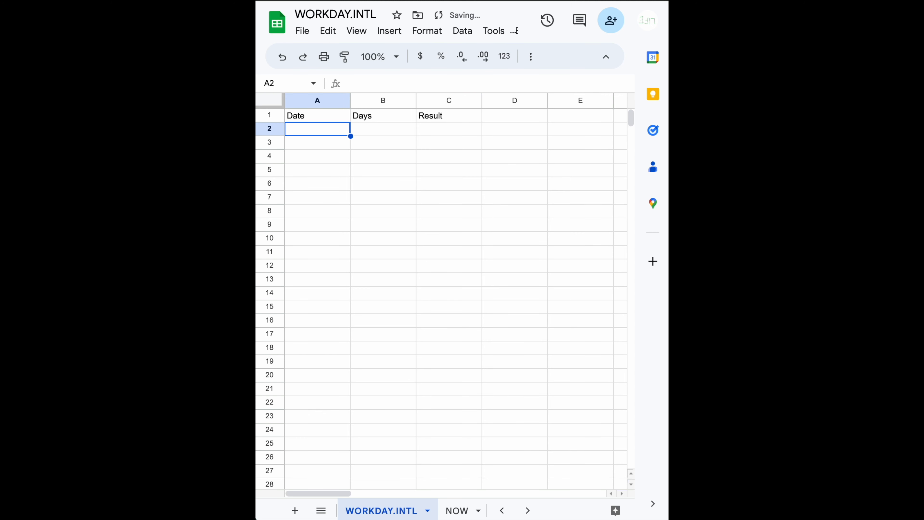
- Fill in the first data row with the date 06/13/2023 in A2 and 3 days in B2
{"action": "type", "text": "06"}
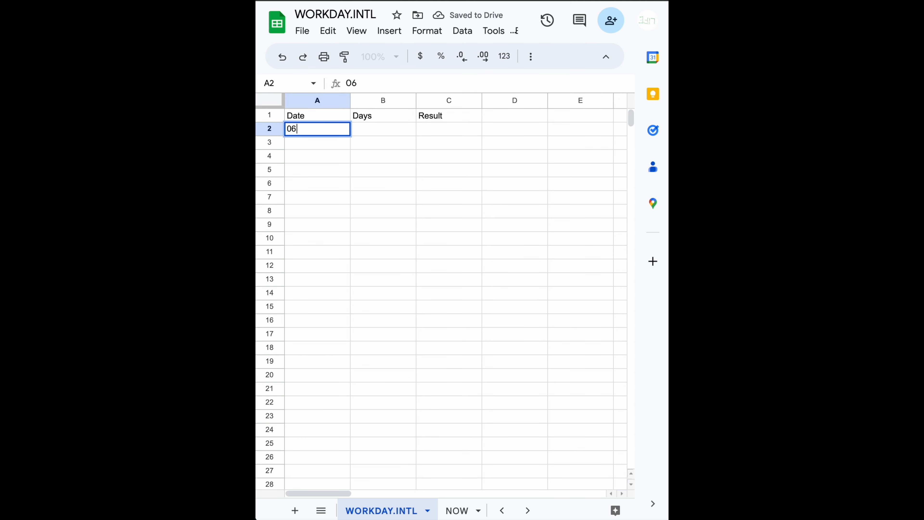
{"action": "type", "text": "/13/2023"}
{"action": "key", "text": "Tab"}
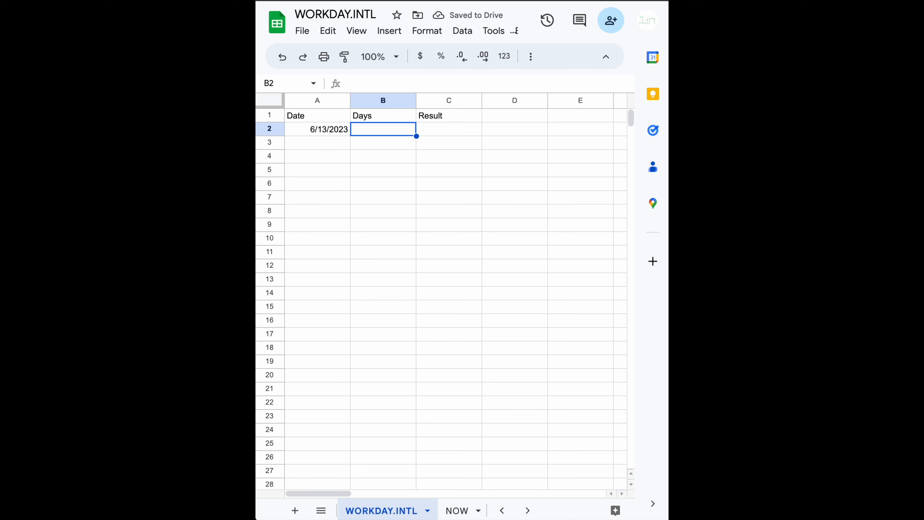
{"action": "type", "text": "3"}
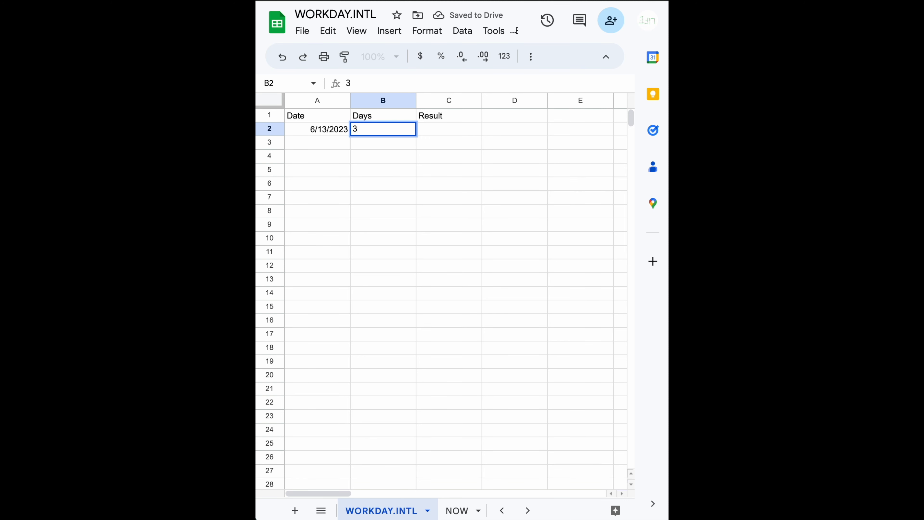
{"action": "key", "text": "Return"}
- Begin a WORKDAY.INTL formula in C2 with A2 as the start date and B2 as the number of days
{"action": "key", "text": "Up"}
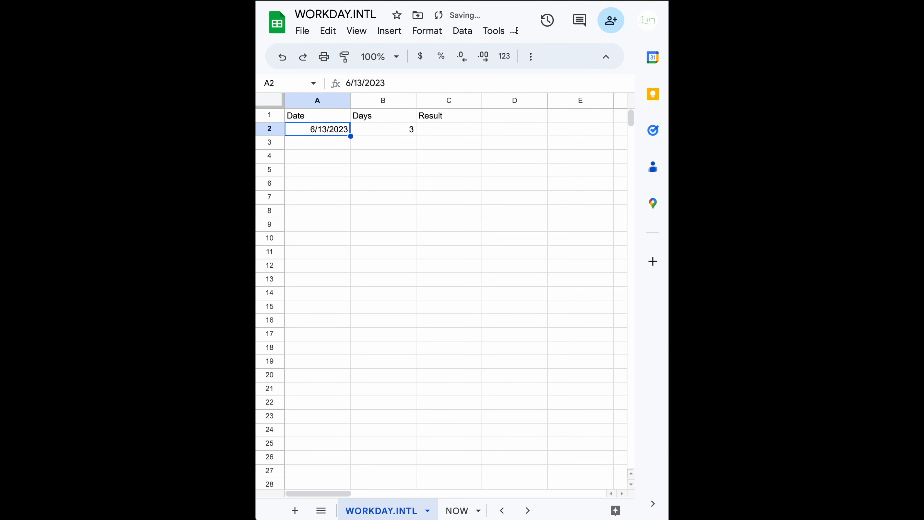
{"action": "key", "text": "Tab"}
{"action": "key", "text": "Tab"}
{"action": "type", "text": "="}
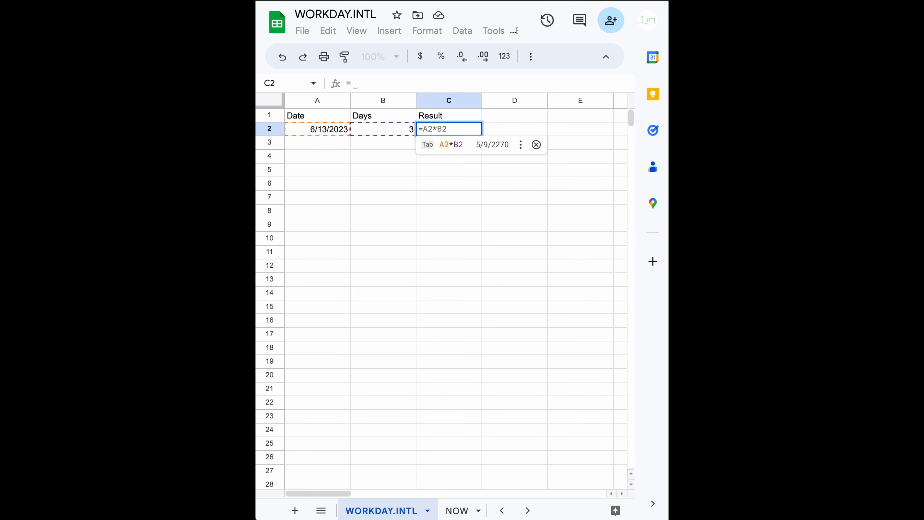
{"action": "type", "text": "workd"}
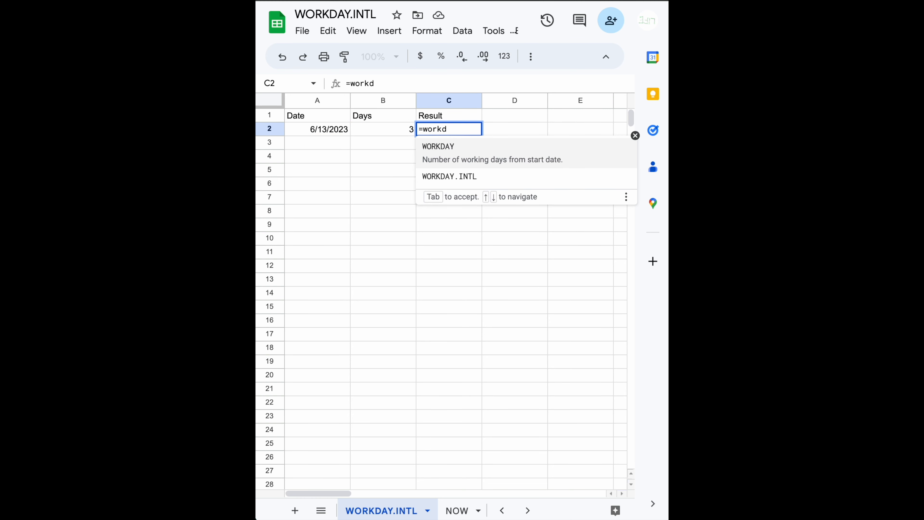
{"action": "type", "text": "ay."}
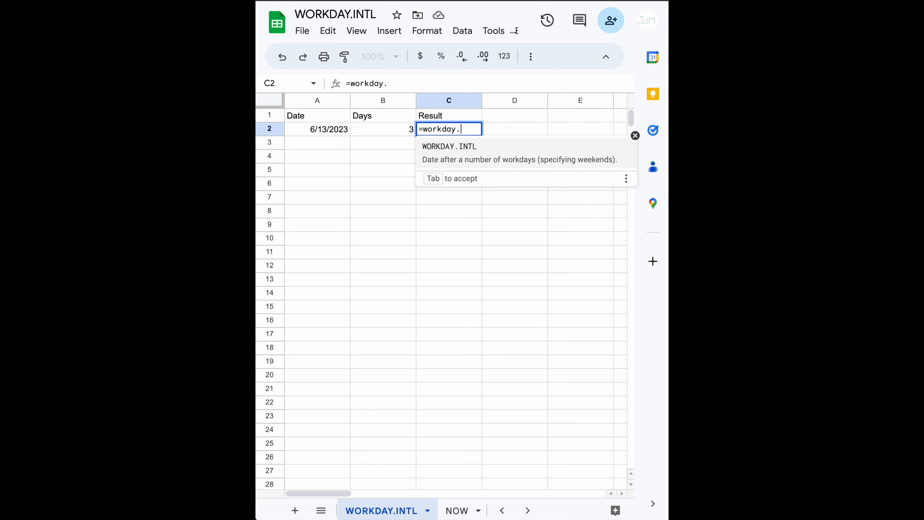
{"action": "key", "text": "Tab"}
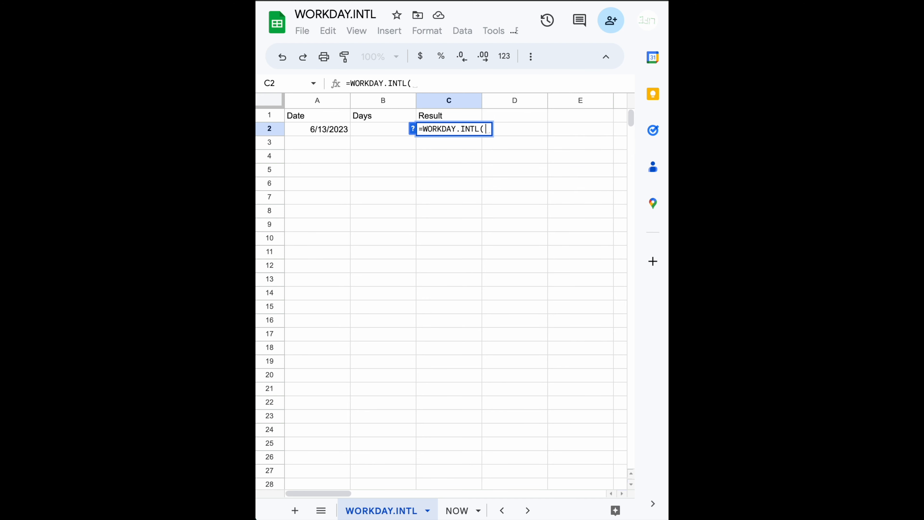
{"action": "key", "text": "Left"}
{"action": "key", "text": "Left"}
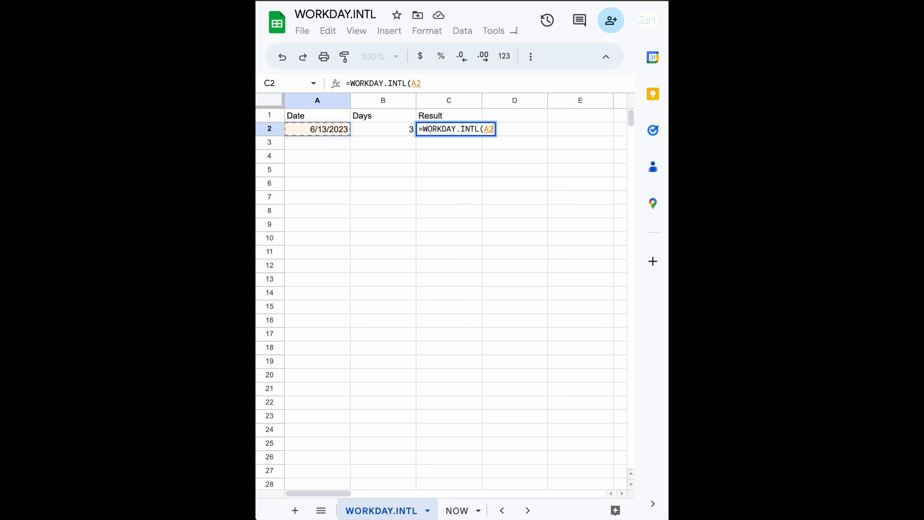
{"action": "type", "text": ","}
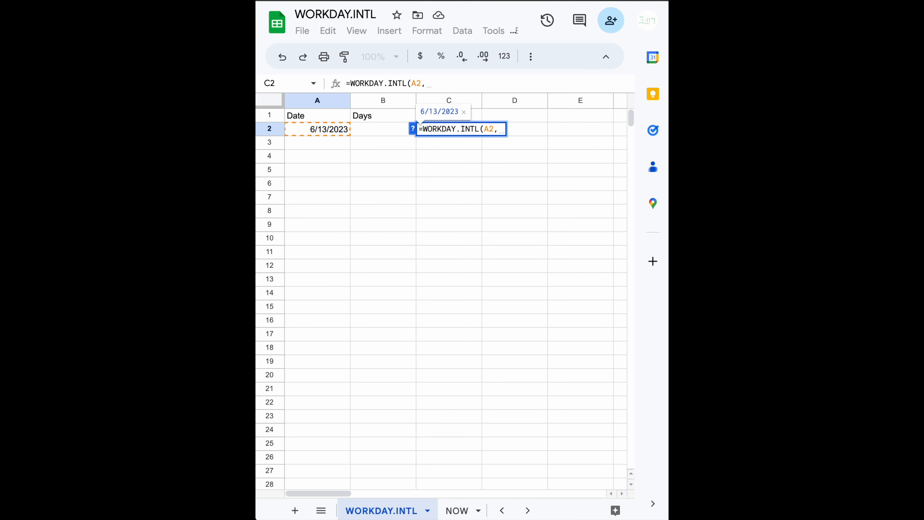
{"action": "key", "text": "Left"}
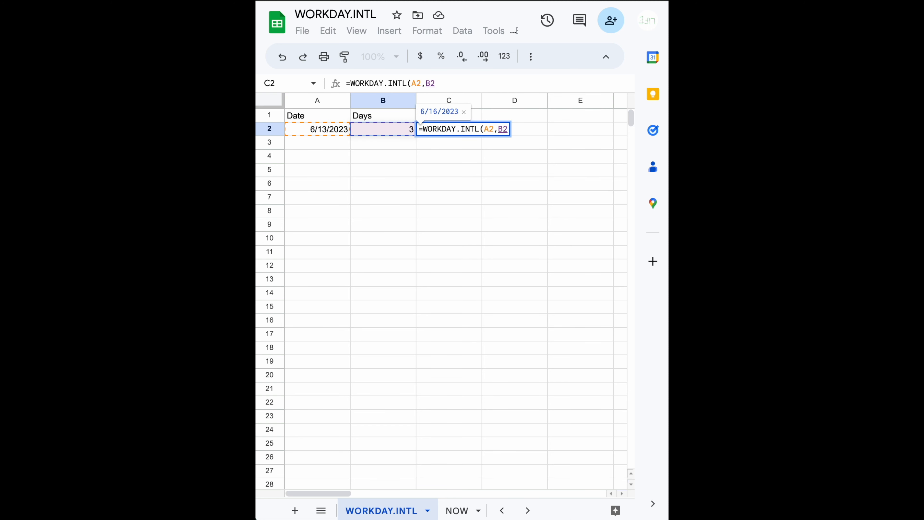
- Complete the C2 formula with the weekend string "0000000" in quotation marks and a closing parenthesis
{"action": "type", "text": ", "}
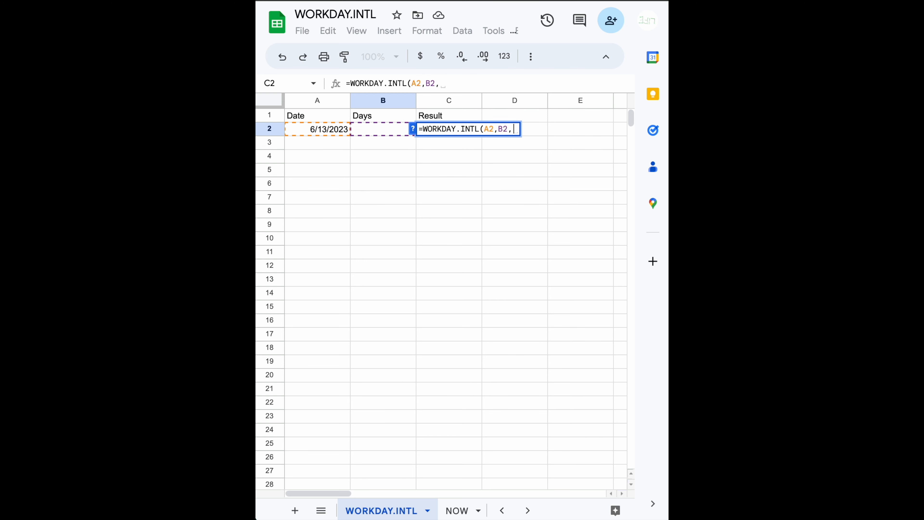
{"action": "type", "text": "\"0"}
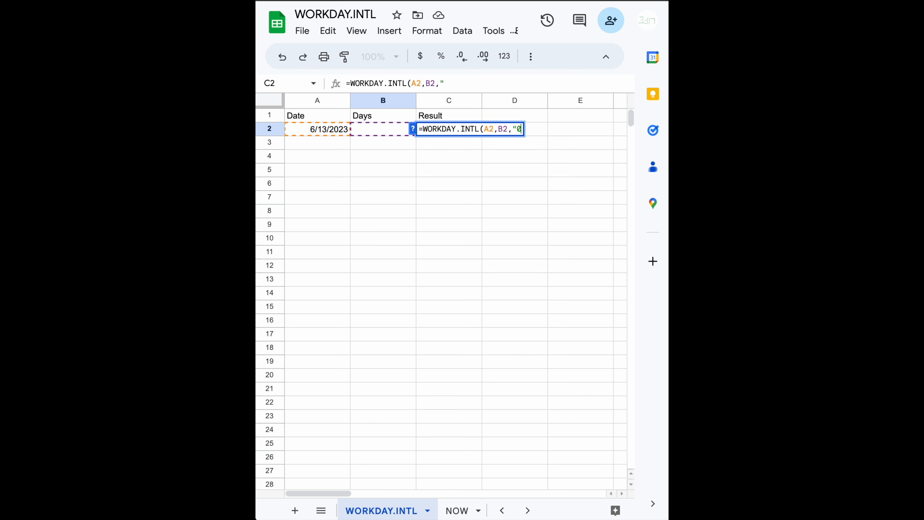
{"action": "type", "text": "000000"}
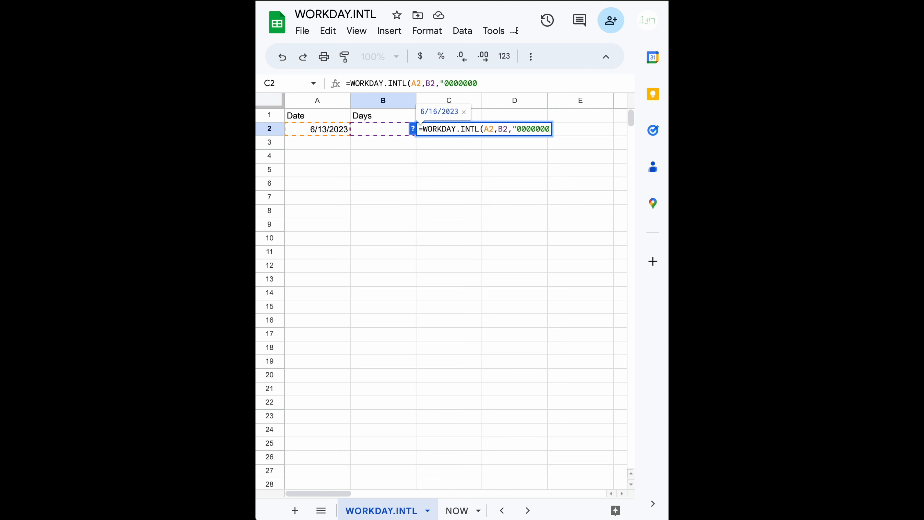
{"action": "type", "text": ")"}
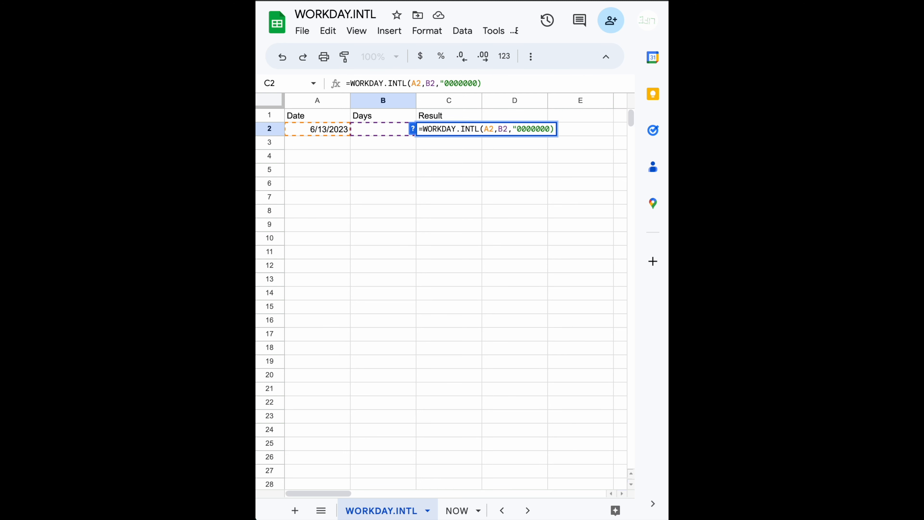
{"action": "key", "text": "Left"}
{"action": "type", "text": "\""}
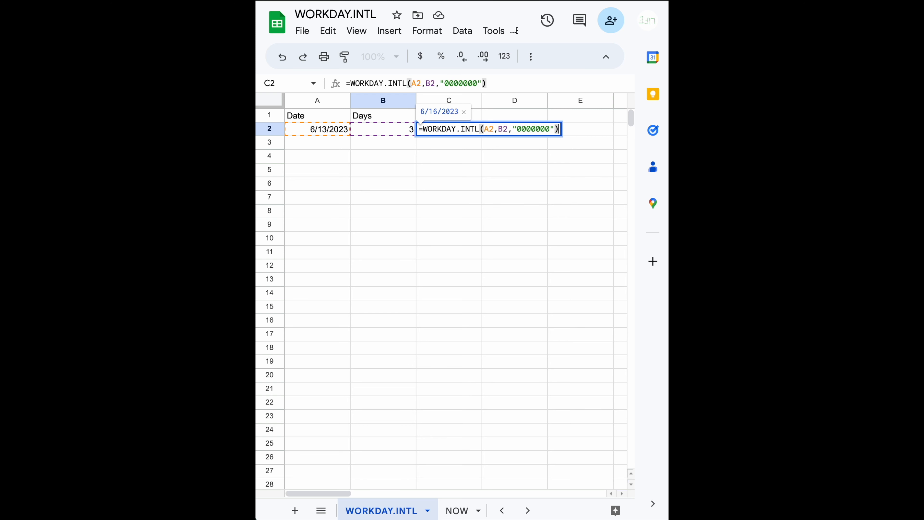
{"action": "key", "text": "Return"}
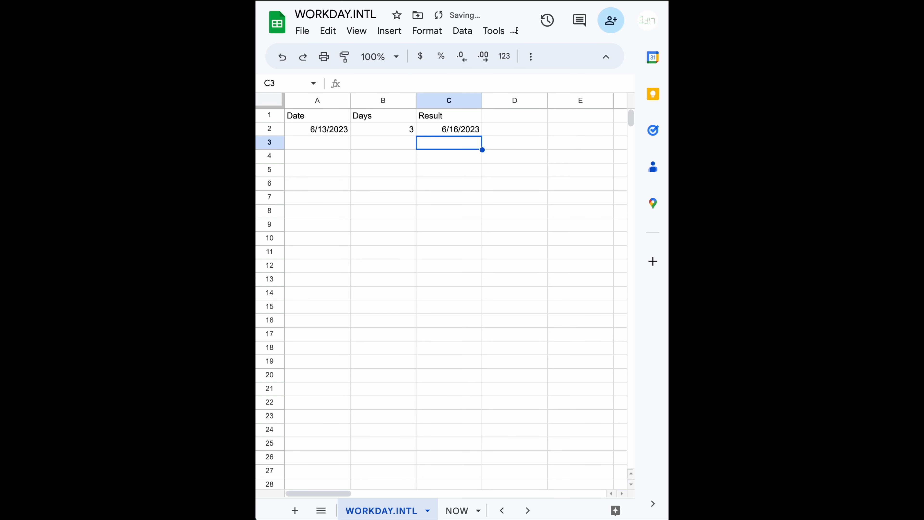
- Examine the June 2023 calendar for the start date in A2 to compare weekdays with the result
{"action": "double_click", "coordinate": [331, 128]}
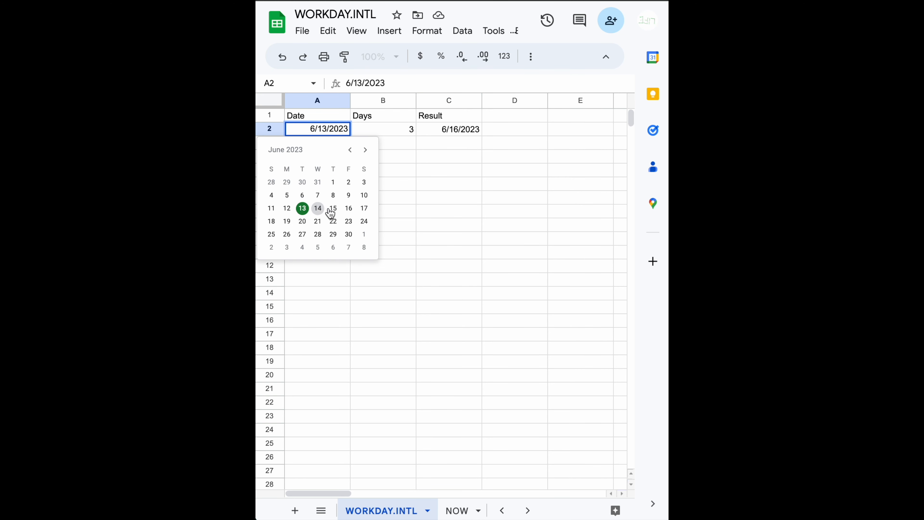
{"action": "left_click", "coordinate": [398, 149]}
{"action": "double_click", "coordinate": [321, 131]}
- Remove the quotation marks around the weekend argument 0000000 in the C2 formula and commit it
{"action": "left_click", "coordinate": [454, 133]}
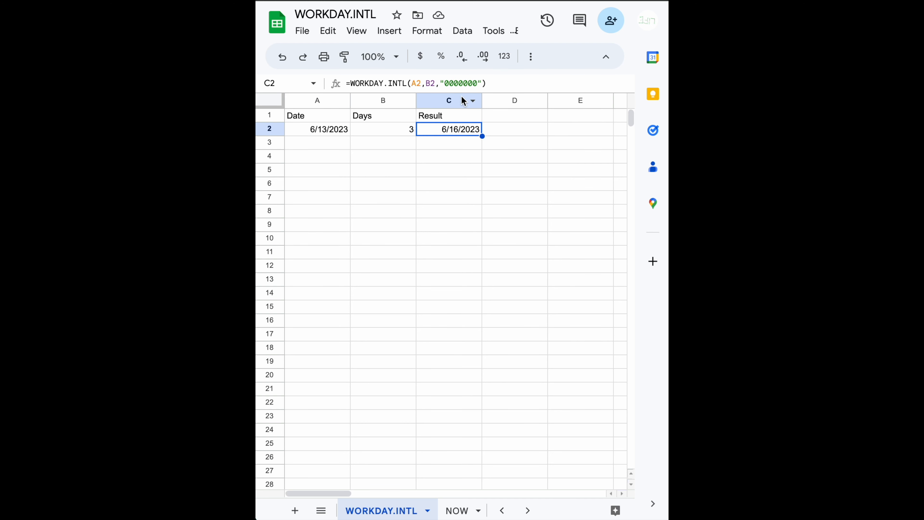
{"action": "left_click", "coordinate": [445, 83]}
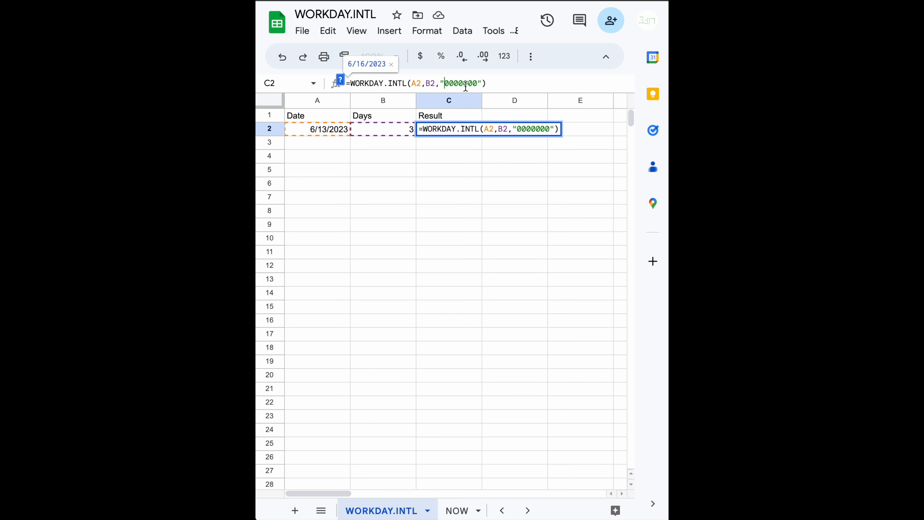
{"action": "key", "text": "BackSpace"}
{"action": "left_click", "coordinate": [476, 83]}
{"action": "key", "text": "BackSpace"}
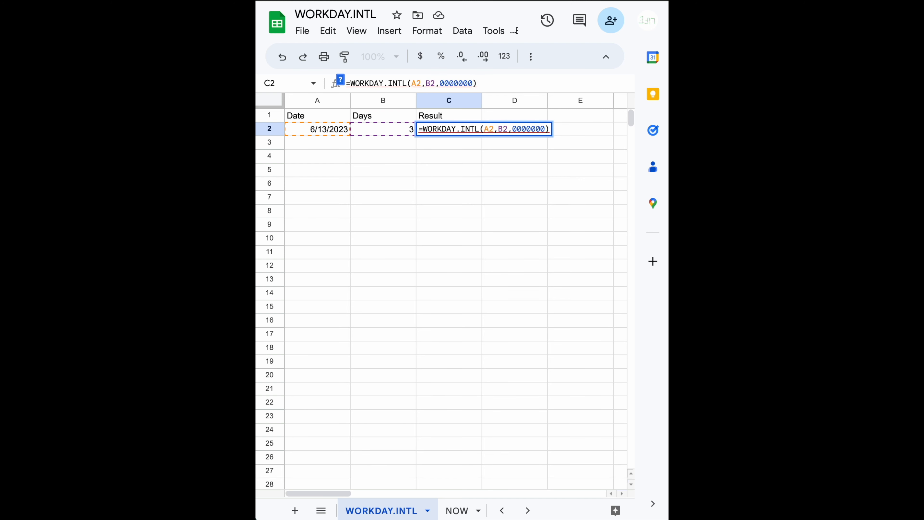
{"action": "key", "text": "Return"}
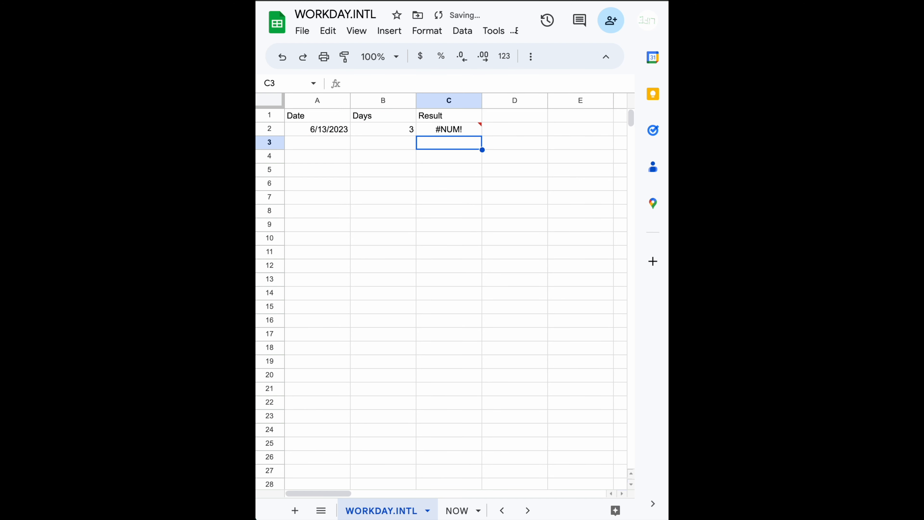
- Restore the quoted weekend string in C2 so the formula reads =WORKDAY.INTL(A2,B2,"0000000")
{"action": "left_click", "coordinate": [459, 128]}
{"action": "left_click", "coordinate": [441, 83]}
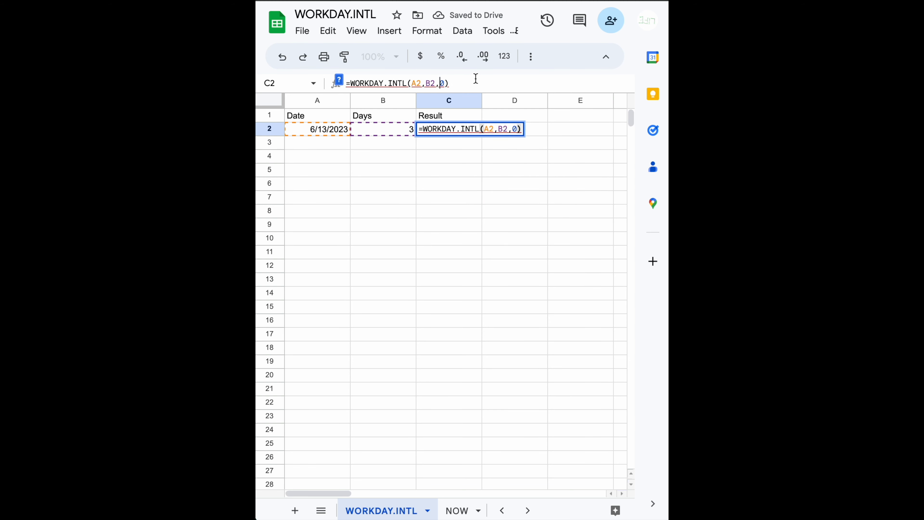
{"action": "type", "text": "\"000000"}
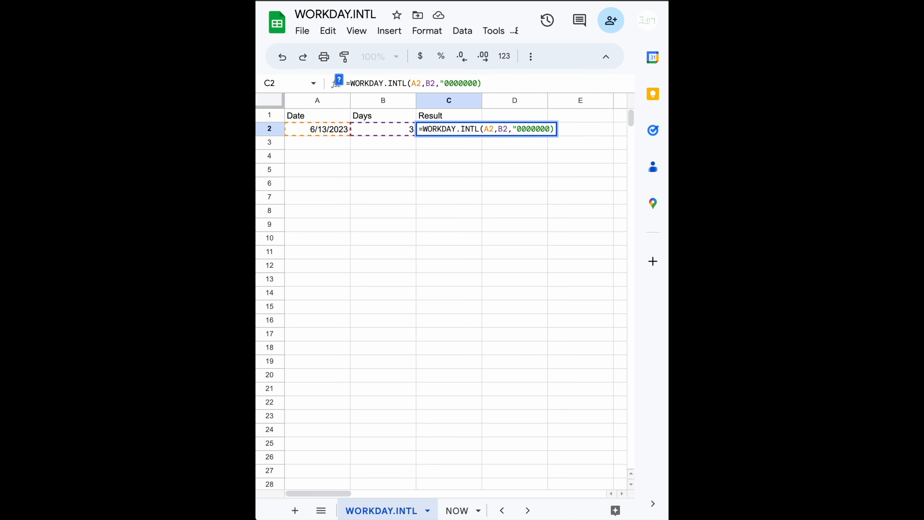
{"action": "type", "text": "\""}
{"action": "key", "text": "Return"}
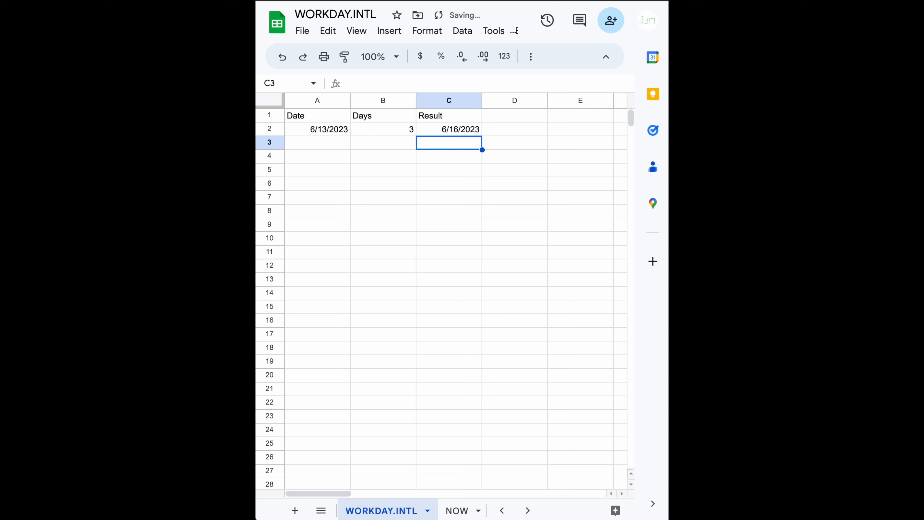
- Enter the digits 00000001 without quotation marks in A5 and reselect the cell to inspect the stored value
{"action": "key", "text": "Left"}
{"action": "key", "text": "Left"}
{"action": "key", "text": "Down"}
{"action": "key", "text": "Down"}
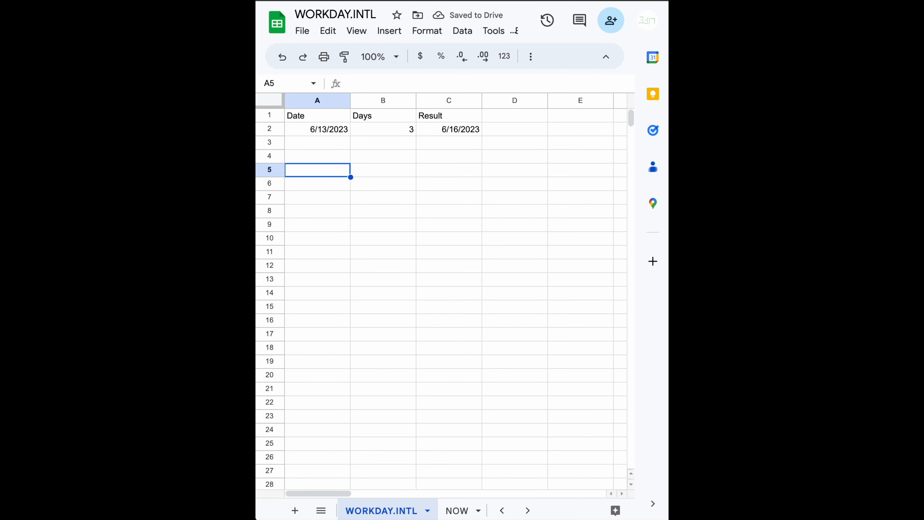
{"action": "type", "text": "00000000"}
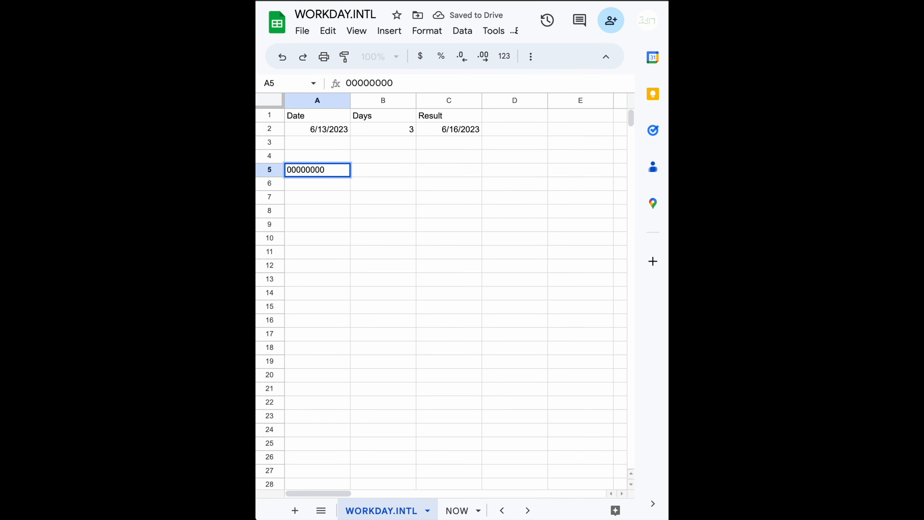
{"action": "key", "text": "BackSpace"}
{"action": "type", "text": "1"}
{"action": "key", "text": "Return"}
{"action": "left_click", "coordinate": [317, 170]}
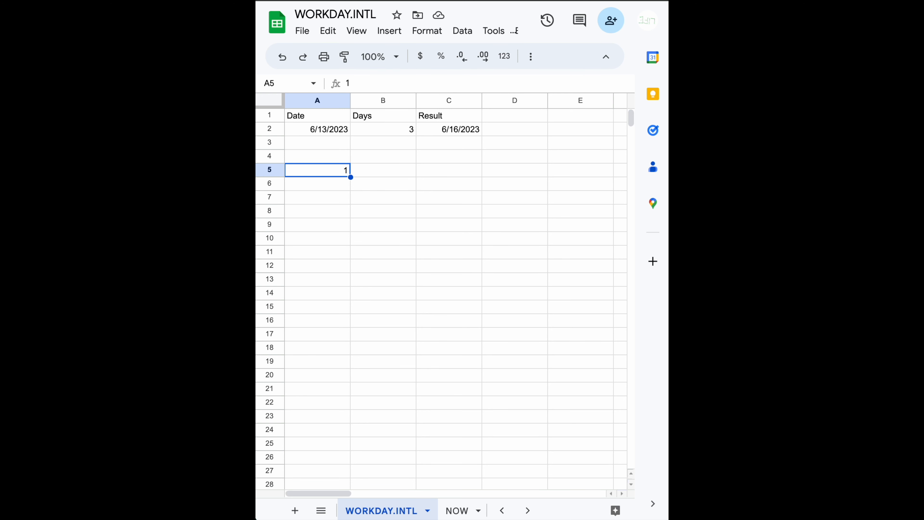
- Try the number 100000 as the entry in A5 and clear the cell
{"action": "type", "text": "1"}
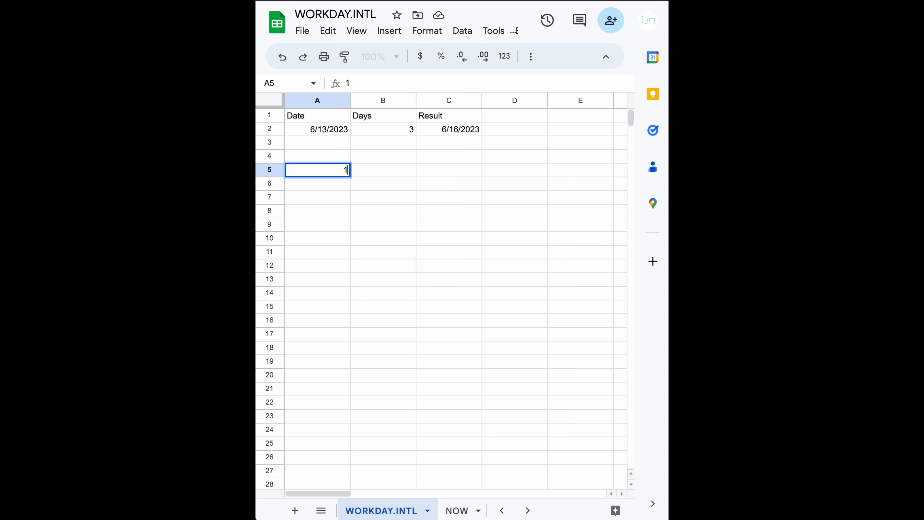
{"action": "type", "text": "00000"}
{"action": "key", "text": "Return"}
{"action": "left_click", "coordinate": [318, 170]}
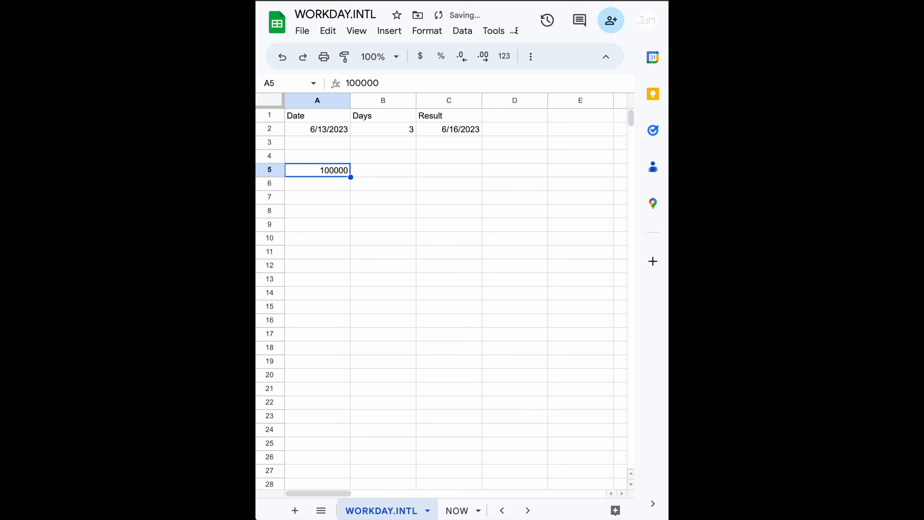
{"action": "key", "text": "Delete"}
- Fill row 3 with a copy of the A2 date in A3 and 3 days in B3
{"action": "key", "text": "Up"}
{"action": "key", "text": "Up"}
{"action": "key", "text": "Up"}
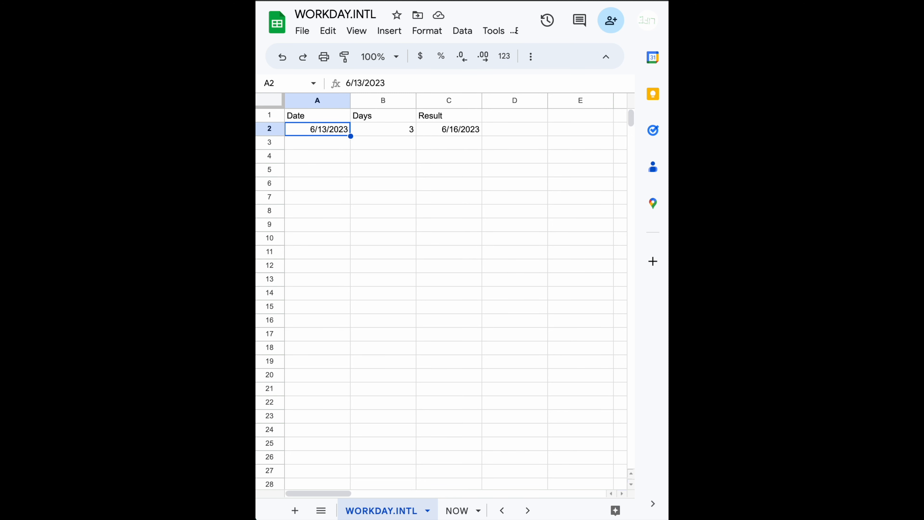
{"action": "key", "text": "Right"}
{"action": "key", "text": "Down"}
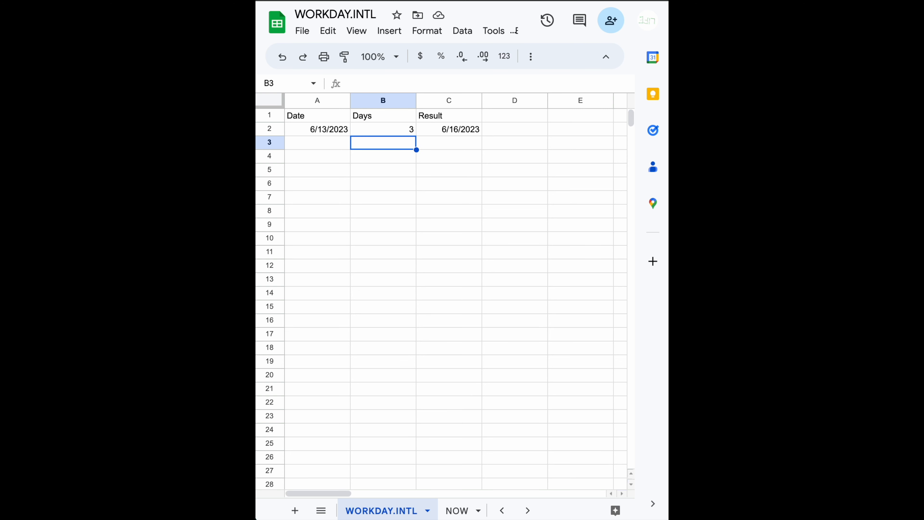
{"action": "key", "text": "Left"}
{"action": "key", "text": "Up"}
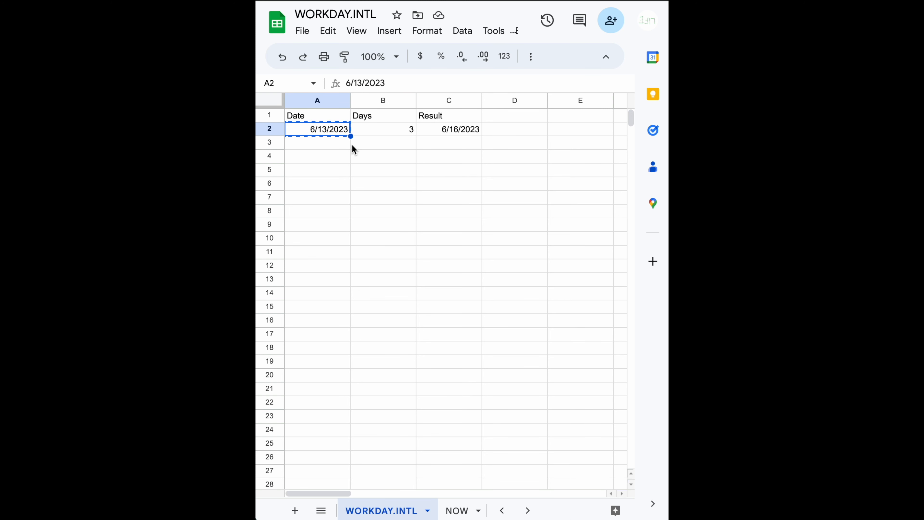
{"action": "key", "text": "Down"}
{"action": "key", "text": "ctrl+v"}
{"action": "key", "text": "Right"}
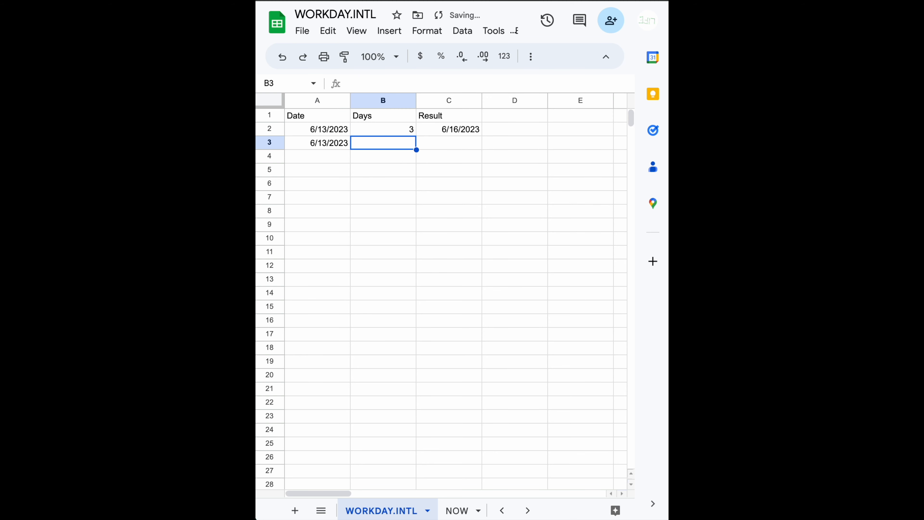
{"action": "type", "text": "3"}
{"action": "key", "text": "Right"}
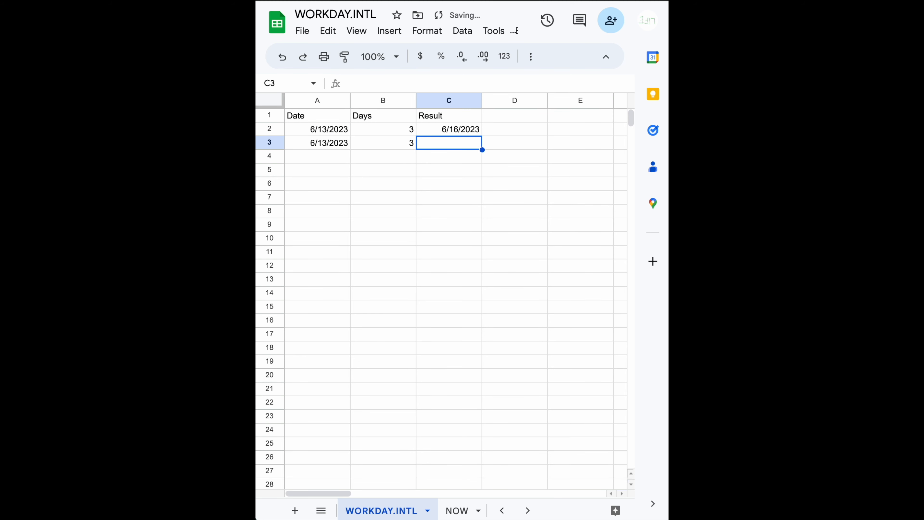
- Enter the formula =WORKDAY.INTL(A3,B3,"0000000") in C3 using the suggested completion
{"action": "type", "text": "=workday"}
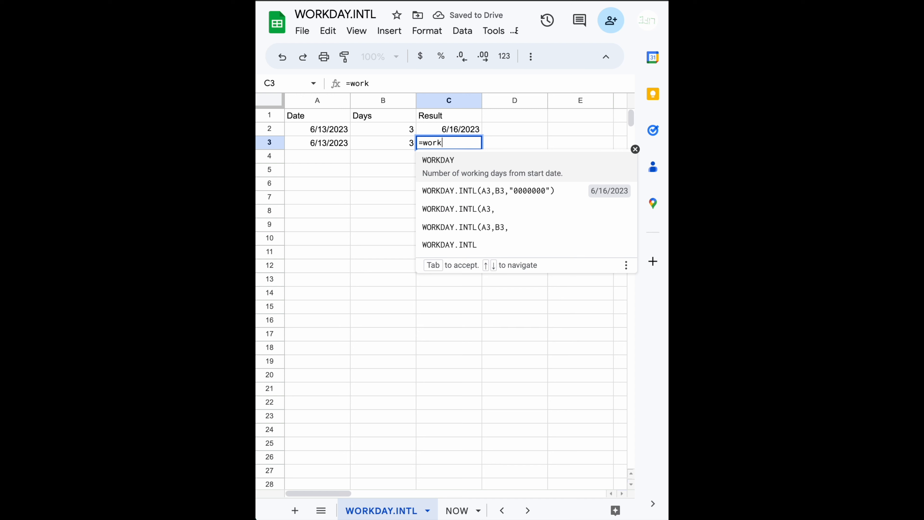
{"action": "key", "text": "Tab"}
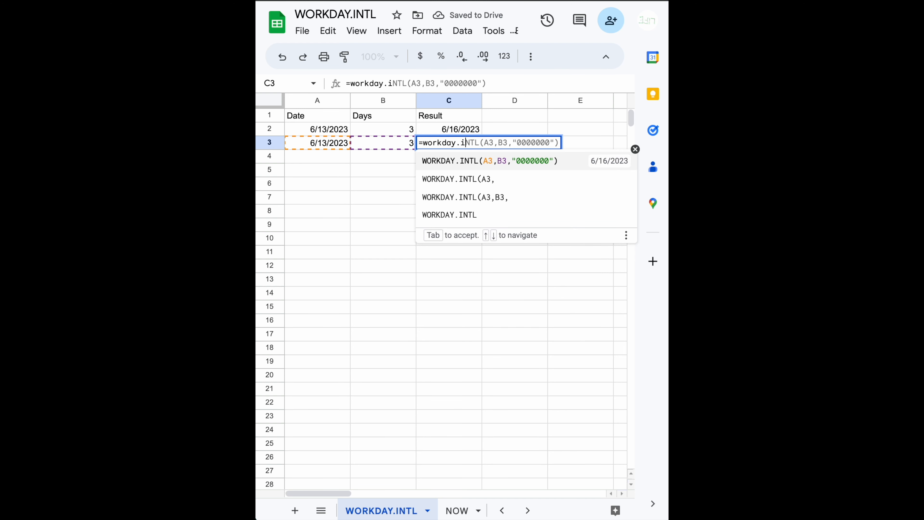
{"action": "key", "text": "Return"}
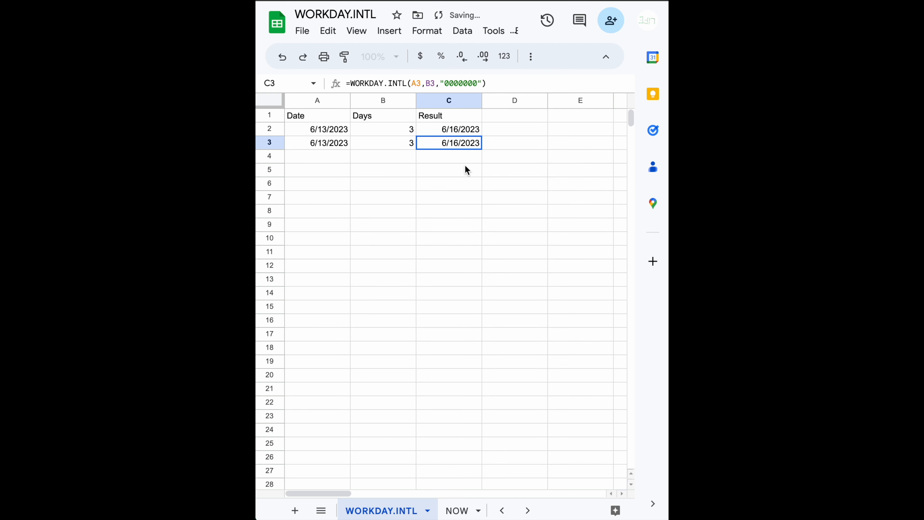
- Set the weekend string in the C3 formula to "0000110" and check the weekdays in A3's June 2023 calendar
{"action": "double_click", "coordinate": [469, 144]}
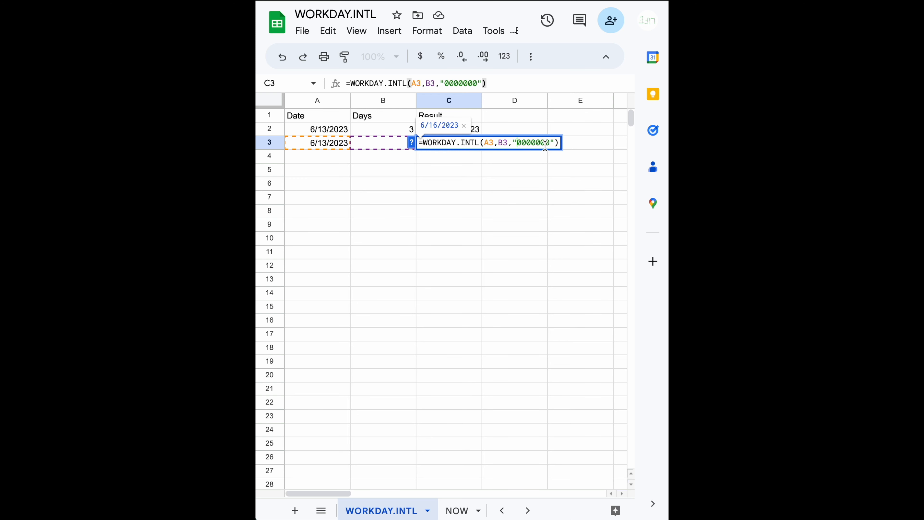
{"action": "left_click", "coordinate": [521, 142]}
{"action": "key", "text": "shift+Right"}
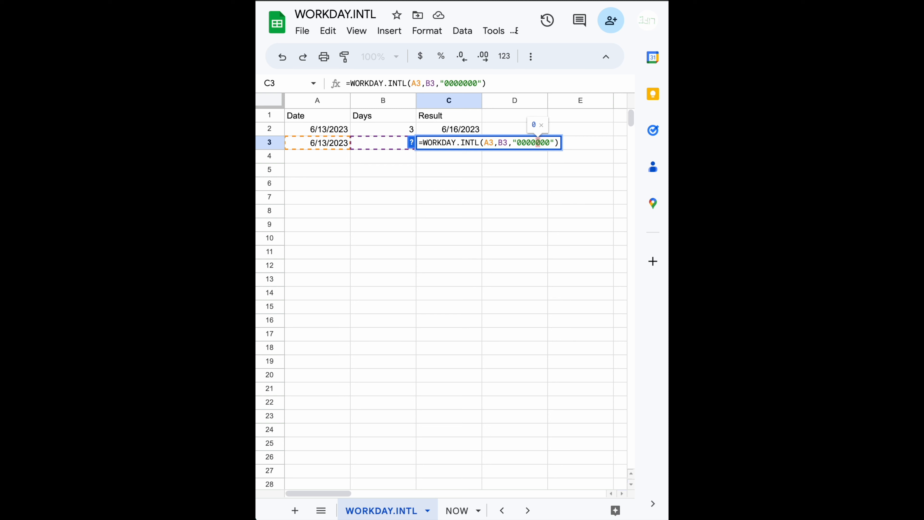
{"action": "key", "text": "shift+Right"}
{"action": "type", "text": "11"}
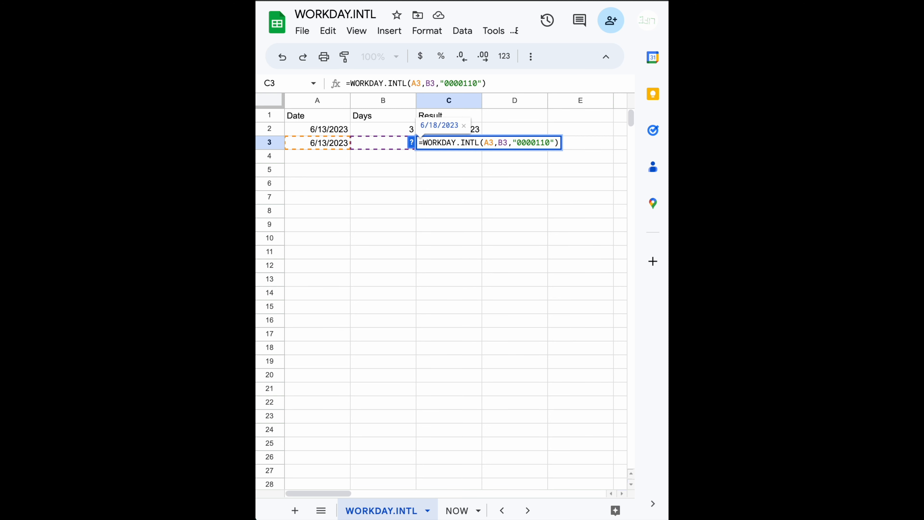
{"action": "key", "text": "BackSpace"}
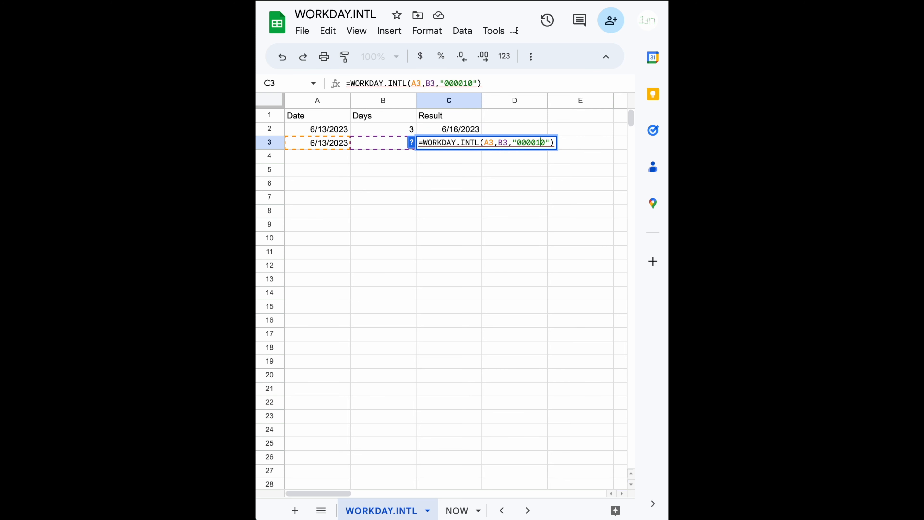
{"action": "type", "text": "1"}
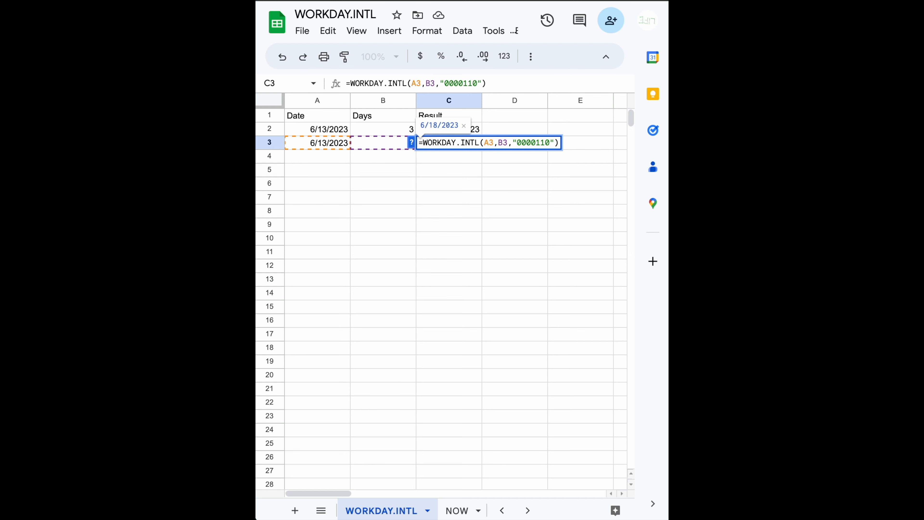
{"action": "key", "text": "Return"}
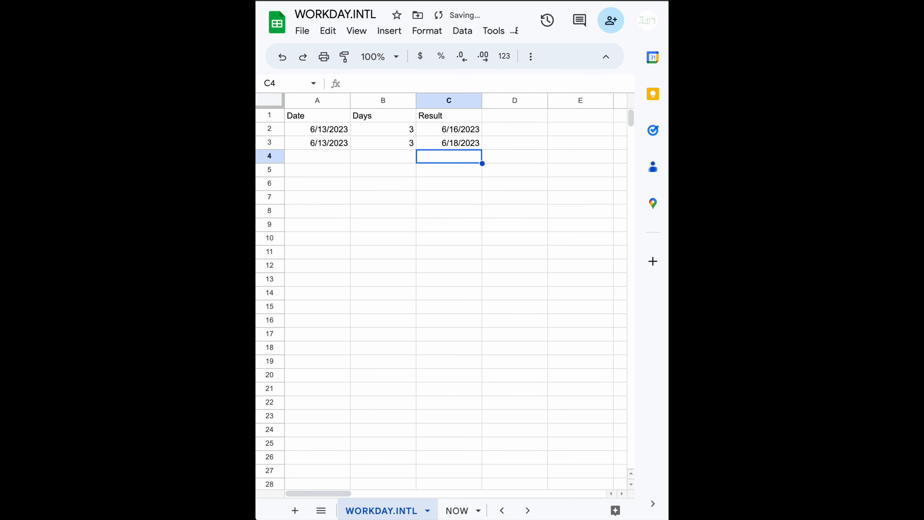
{"action": "double_click", "coordinate": [327, 142]}
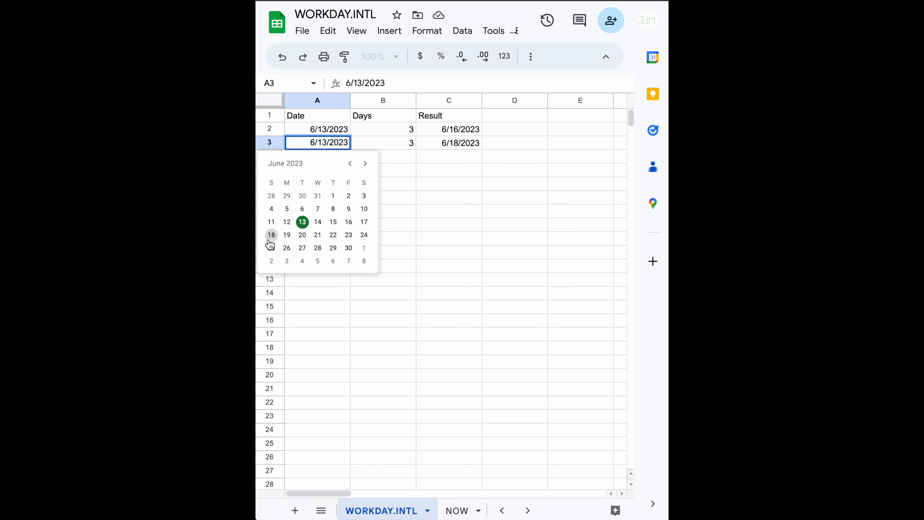
{"action": "left_click", "coordinate": [448, 184]}
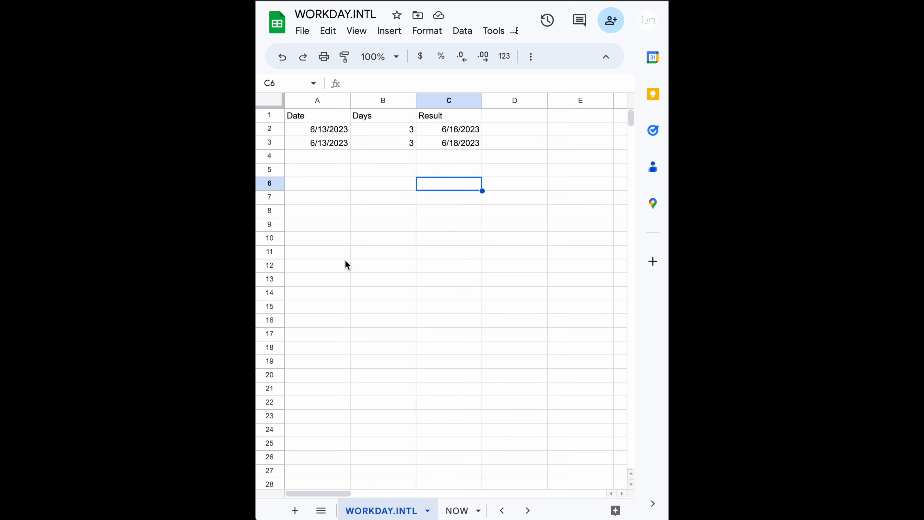
- Add the headers Holidays in A12 and Description in B12 for a holiday list
{"action": "left_click", "coordinate": [312, 271]}
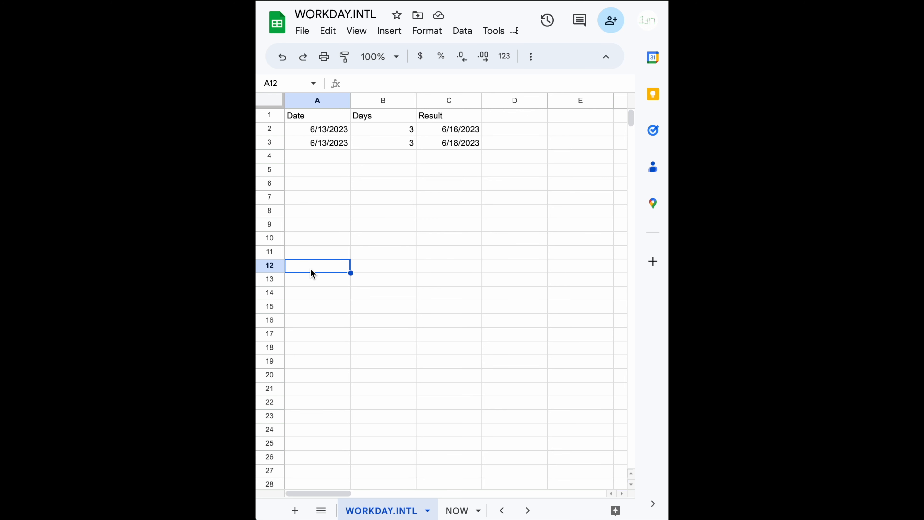
{"action": "type", "text": "Days"}
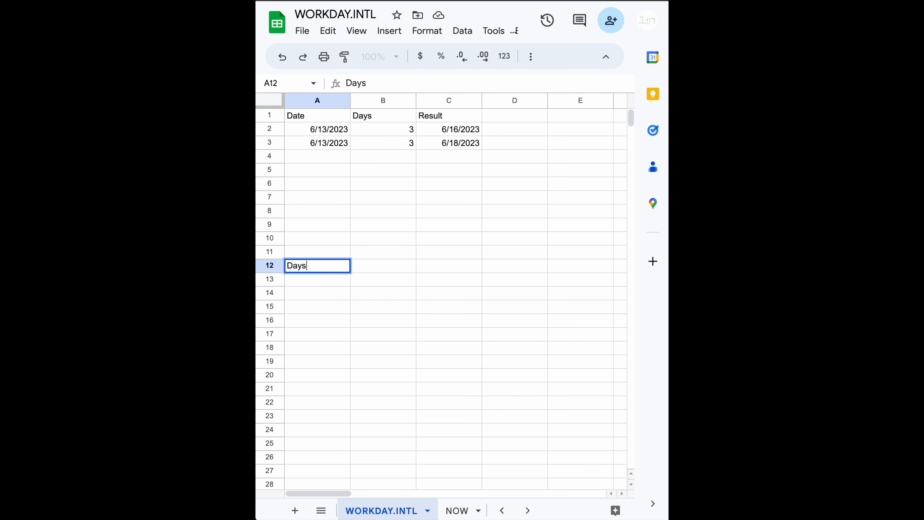
{"action": "key", "text": "BackSpace"}
{"action": "key", "text": "BackSpace"}
{"action": "key", "text": "BackSpace"}
{"action": "key", "text": "BackSpace"}
{"action": "type", "text": "Holidays"}
{"action": "key", "text": "Tab"}
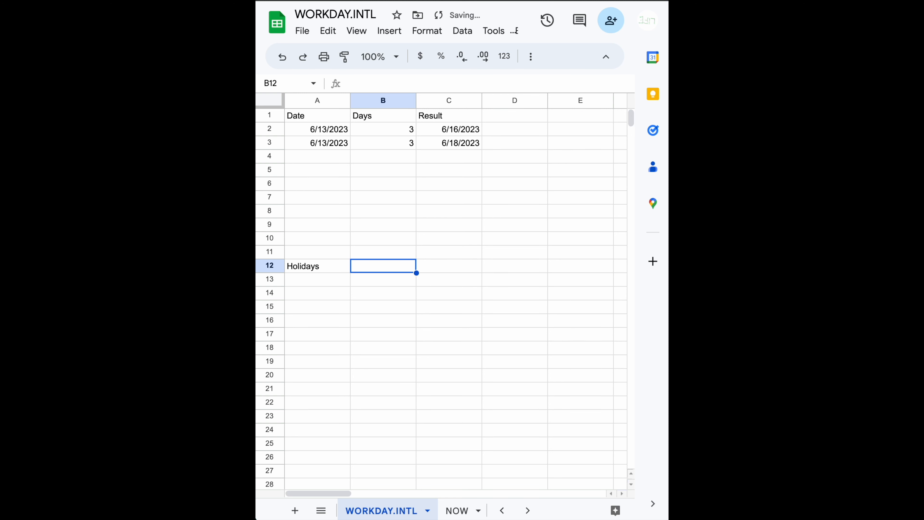
{"action": "type", "text": "De"}
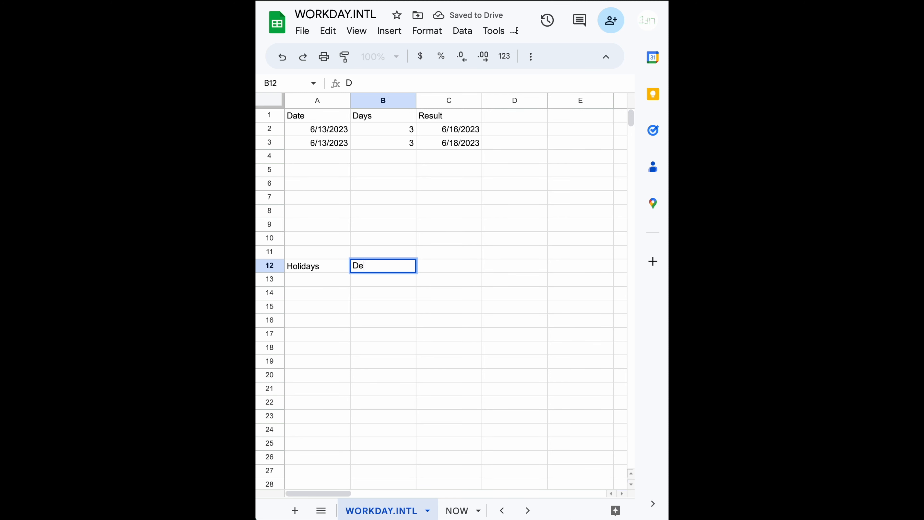
{"action": "type", "text": "scription"}
{"action": "key", "text": "Return"}
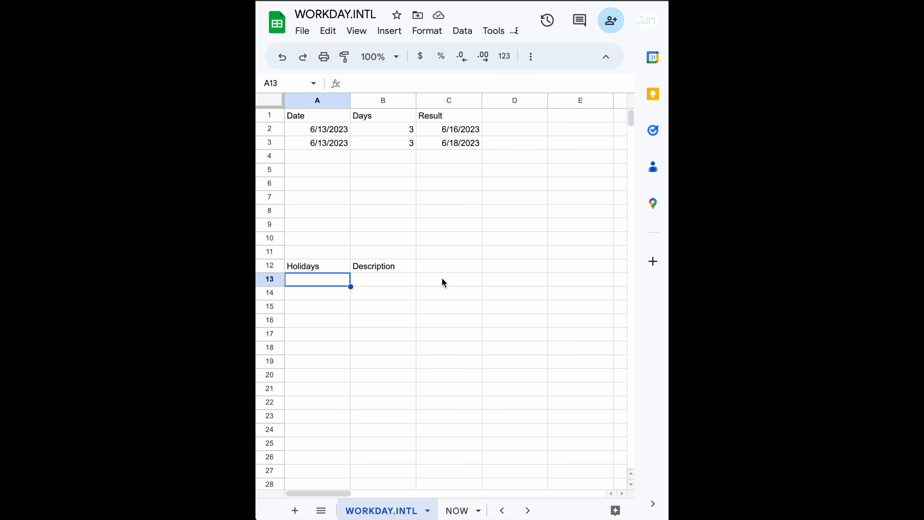
- Enter the holiday date 06/14/2023 in A13 with the description Rainy Day in B13
{"action": "type", "text": "0"}
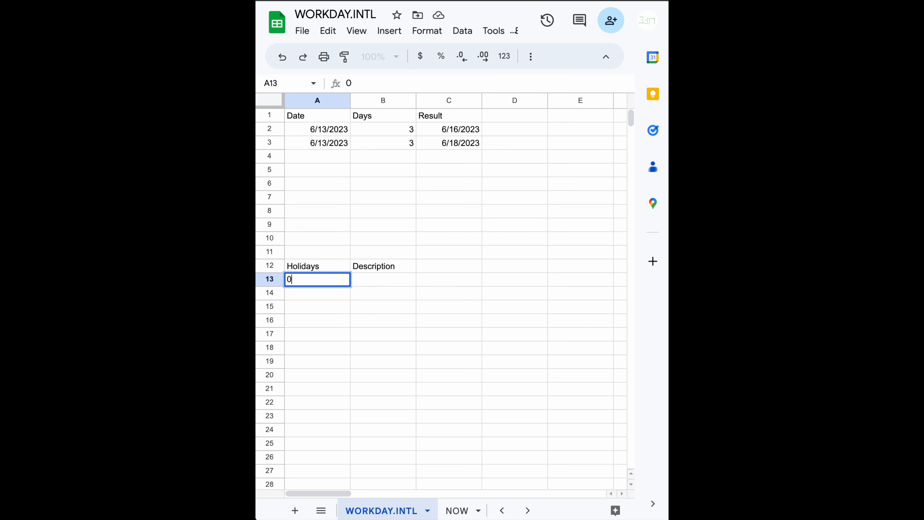
{"action": "type", "text": "6/14/2023"}
{"action": "key", "text": "Tab"}
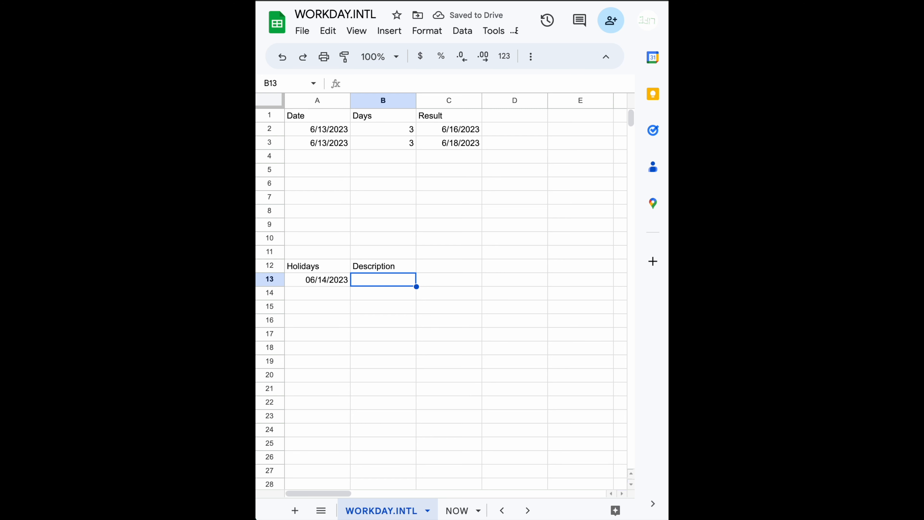
{"action": "type", "text": "Rainy "}
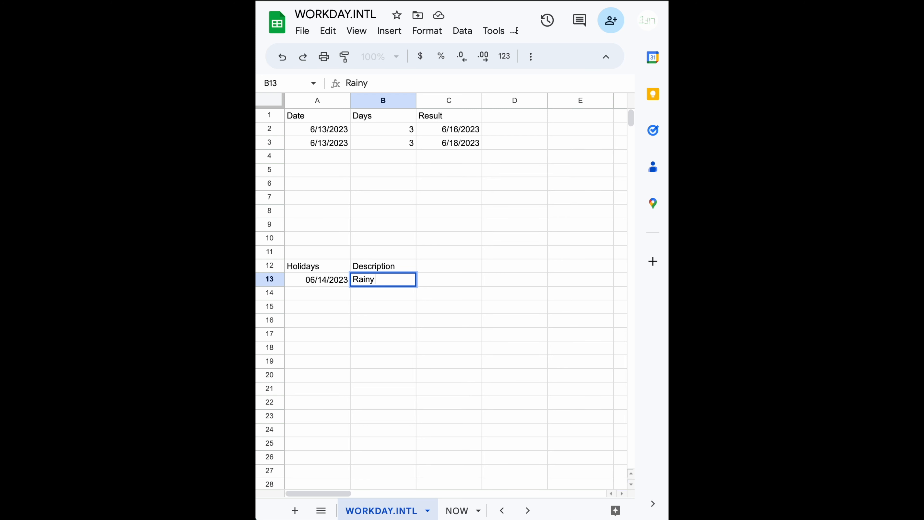
{"action": "type", "text": "Day"}
{"action": "key", "text": "Return"}
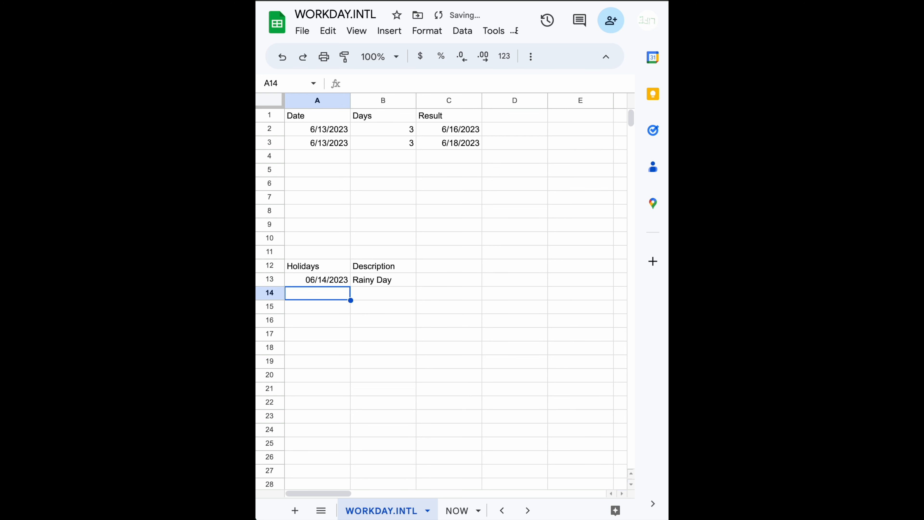
- Add the holiday cell A13 as the last argument of the WORKDAY.INTL formula in C2
{"action": "key", "text": "Up"}
{"action": "key", "text": "Up"}
{"action": "key", "text": "Up"}
{"action": "key", "text": "Up"}
{"action": "key", "text": "Up"}
{"action": "key", "text": "Up"}
{"action": "key", "text": "Up"}
{"action": "key", "text": "Up"}
{"action": "key", "text": "Up"}
{"action": "key", "text": "Up"}
{"action": "key", "text": "Up"}
{"action": "key", "text": "Up"}
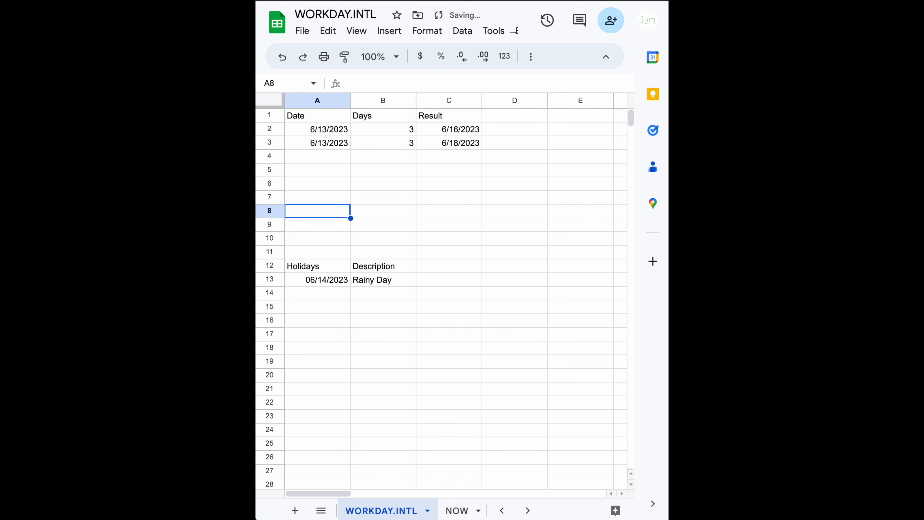
{"action": "key", "text": "Right"}
{"action": "key", "text": "Right"}
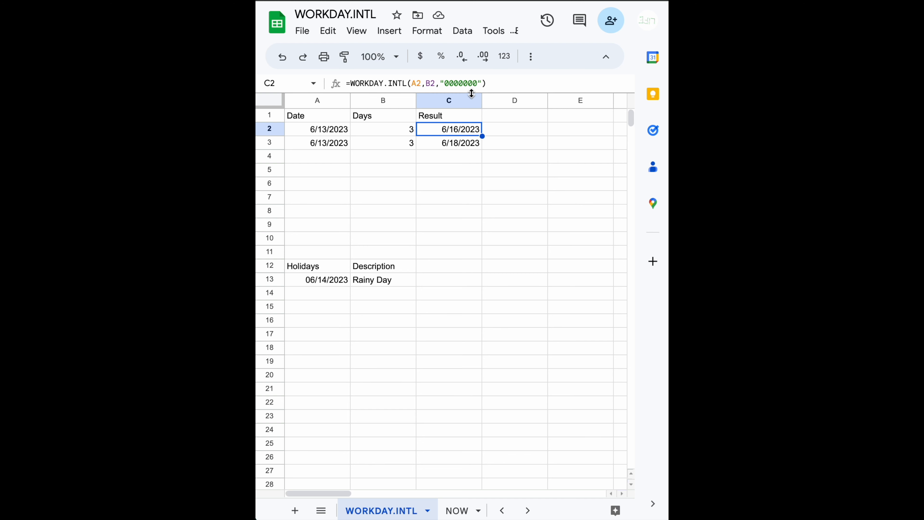
{"action": "left_click", "coordinate": [482, 86]}
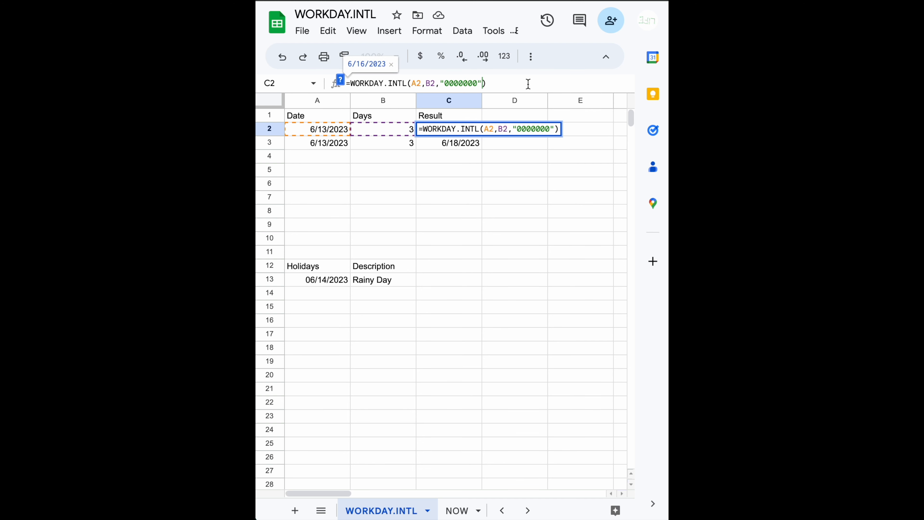
{"action": "type", "text": ","}
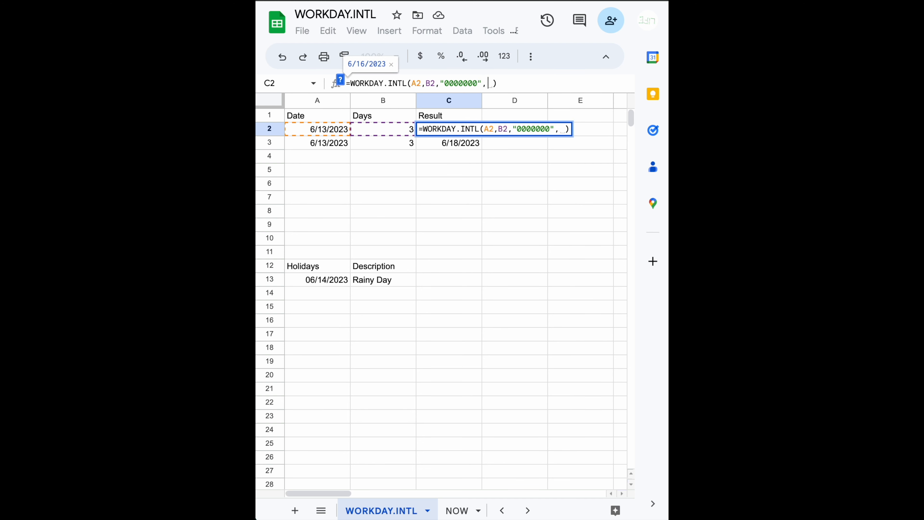
{"action": "left_click", "coordinate": [320, 284]}
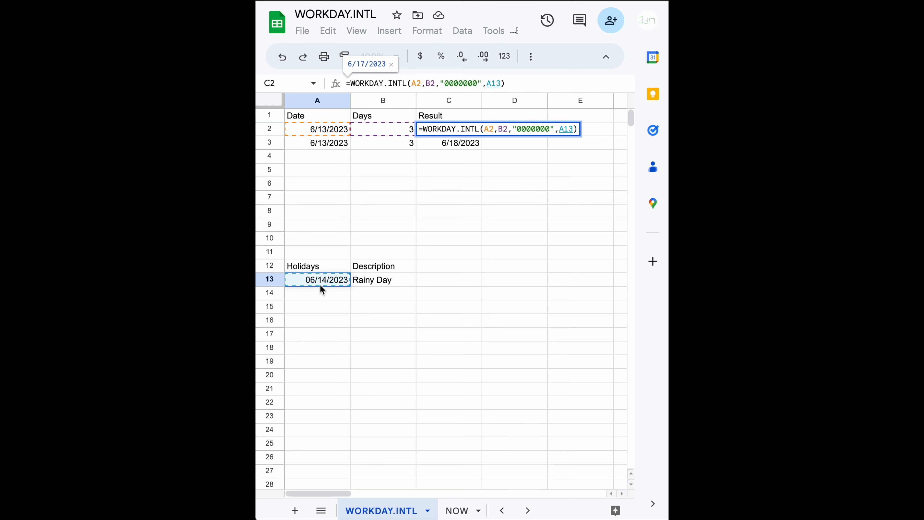
{"action": "key", "text": "Return"}
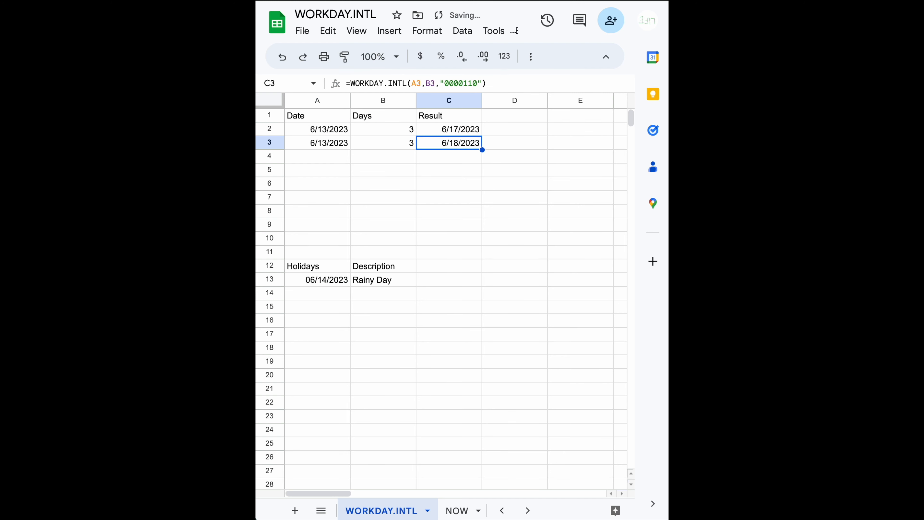
{"action": "key", "text": "Up"}
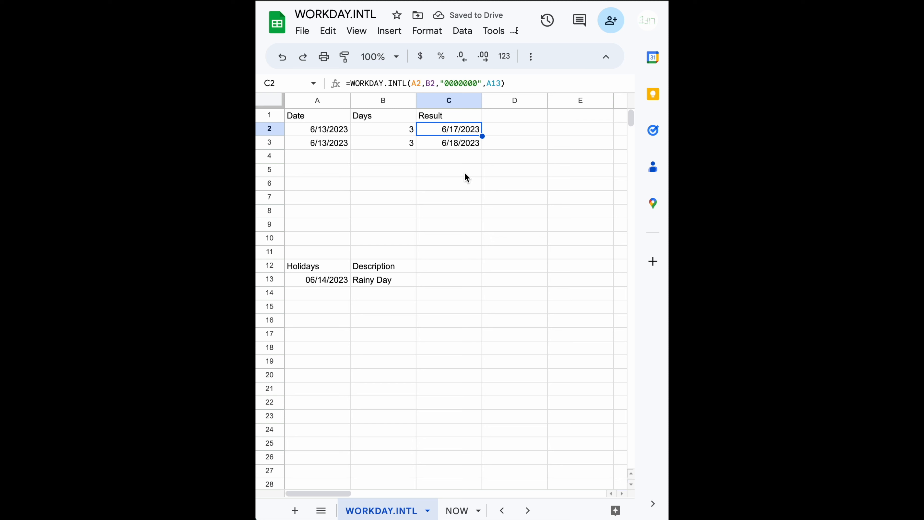
- Add the holiday cell A13 after the "0000110" weekend string in the C3 formula
{"action": "left_click", "coordinate": [452, 145]}
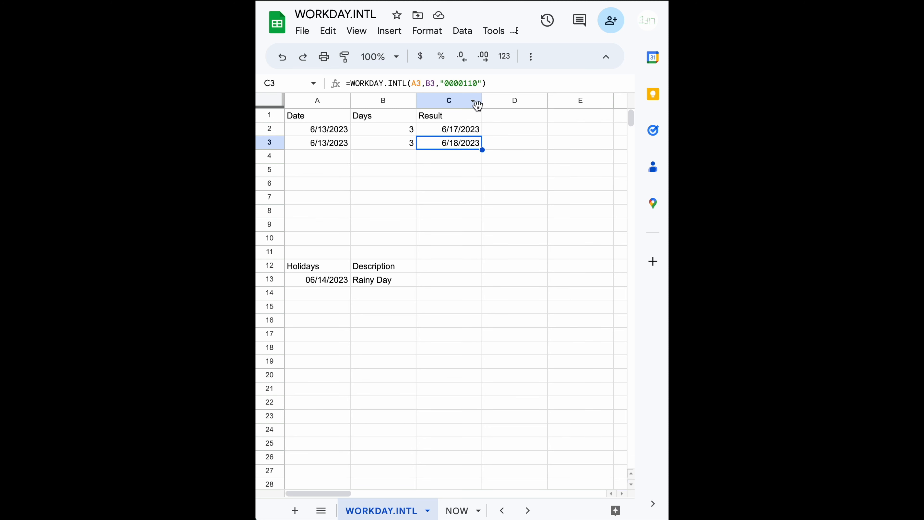
{"action": "left_click", "coordinate": [482, 81]}
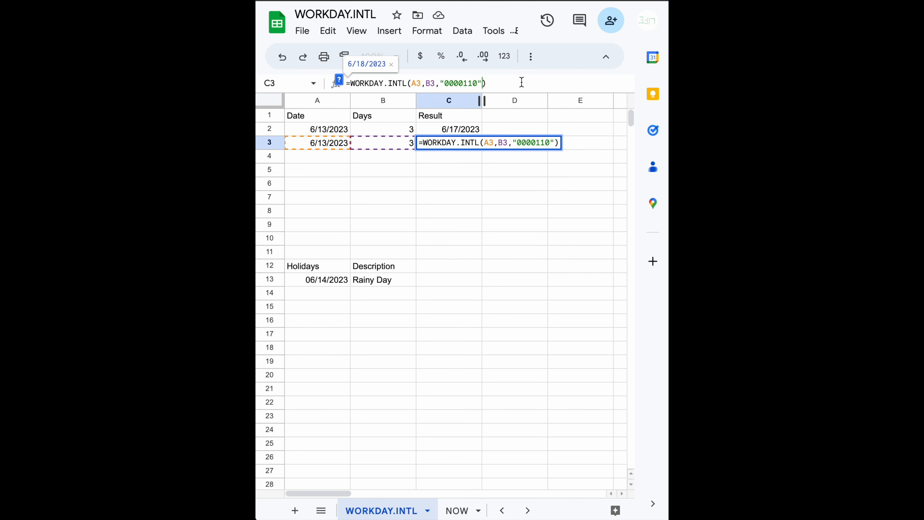
{"action": "type", "text": ","}
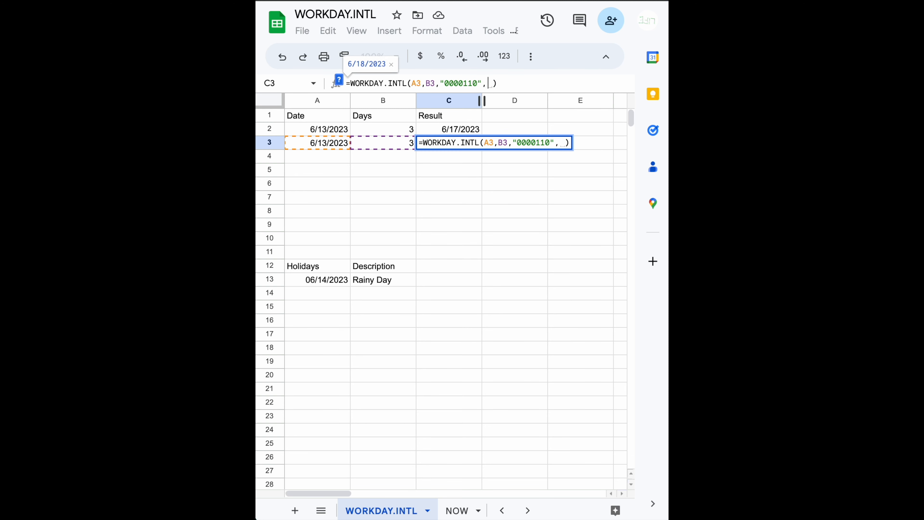
{"action": "left_click", "coordinate": [322, 285]}
{"action": "key", "text": "Return"}
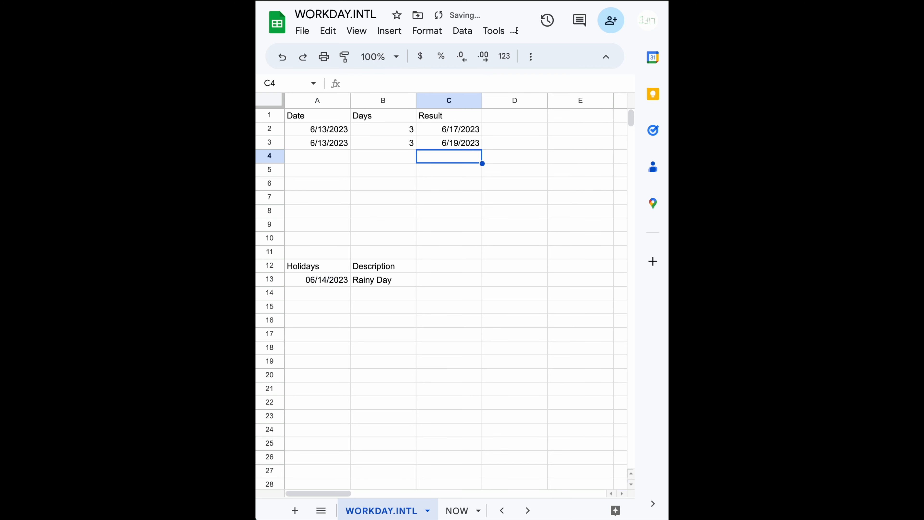
{"action": "key", "text": "Up"}
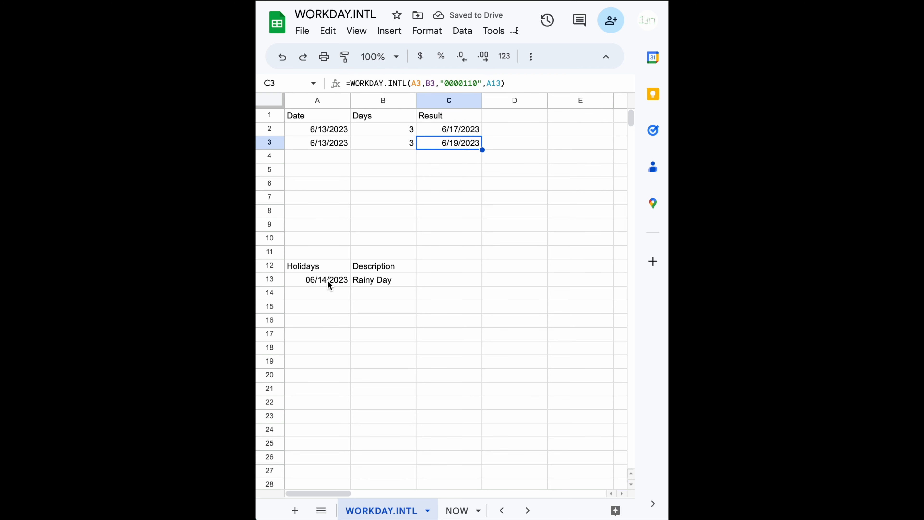
- Fill the holiday date in A13 down to A15, giving 06/15/2023 and 06/16/2023 in the added rows
{"action": "left_click", "coordinate": [328, 282]}
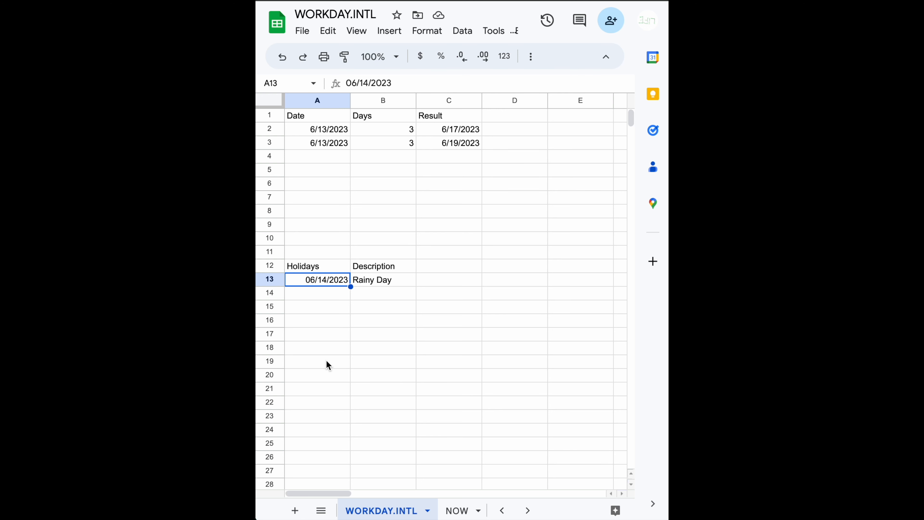
{"action": "left_click_drag", "start_coordinate": [351, 286], "coordinate": [348, 310]}
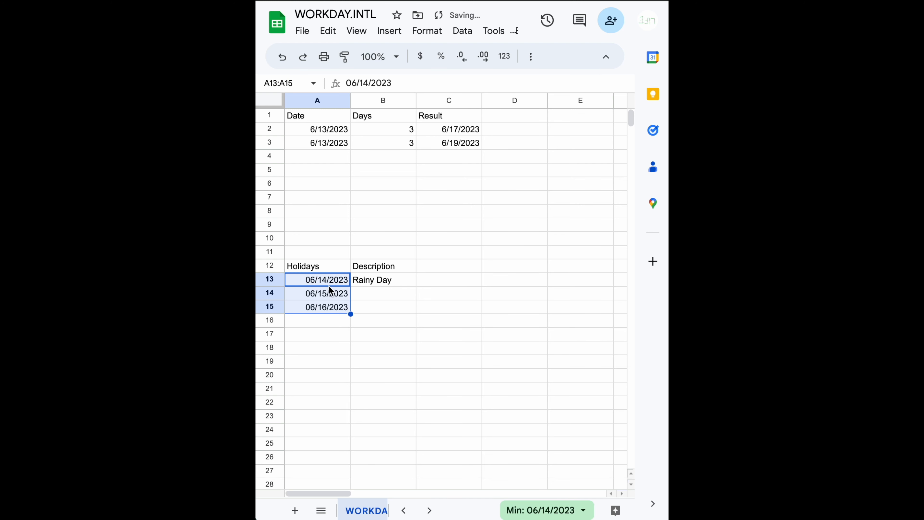
- Try to extend the holidays argument of the C3 formula from A13 into a range
{"action": "left_click", "coordinate": [460, 145]}
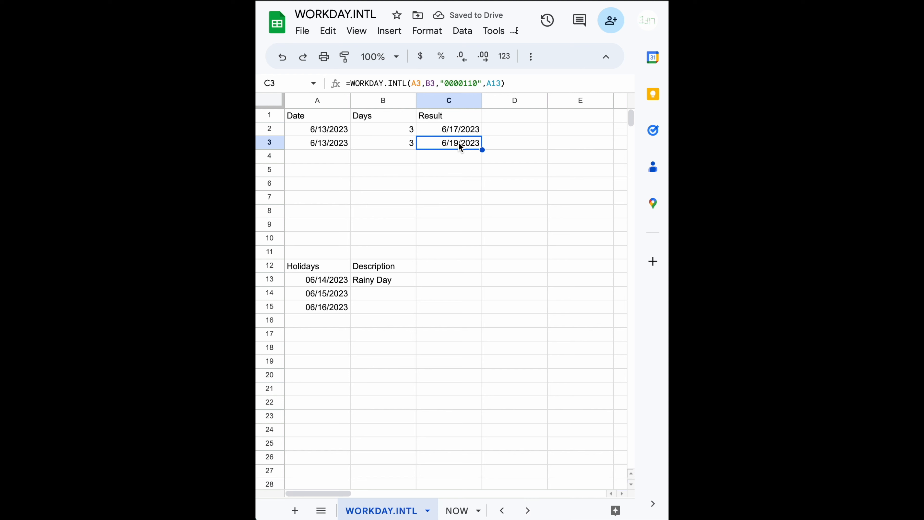
{"action": "left_click", "coordinate": [501, 84]}
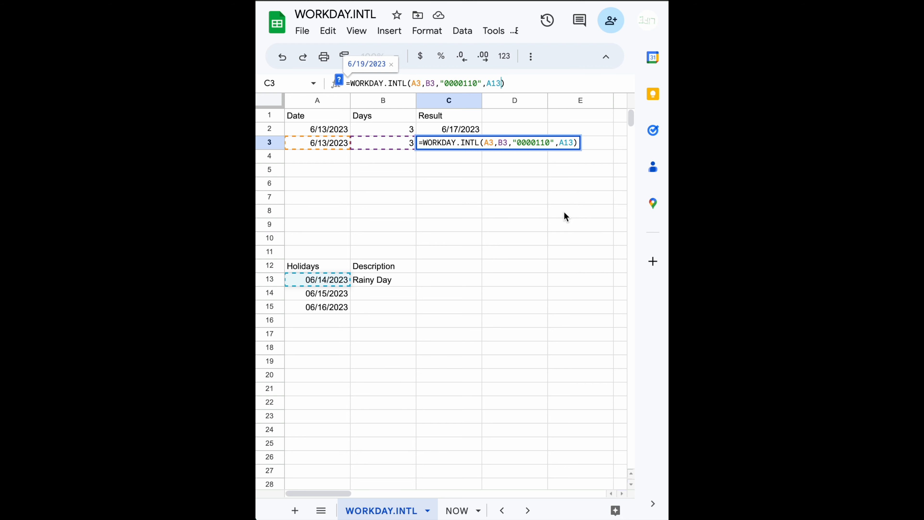
{"action": "left_click", "coordinate": [346, 286]}
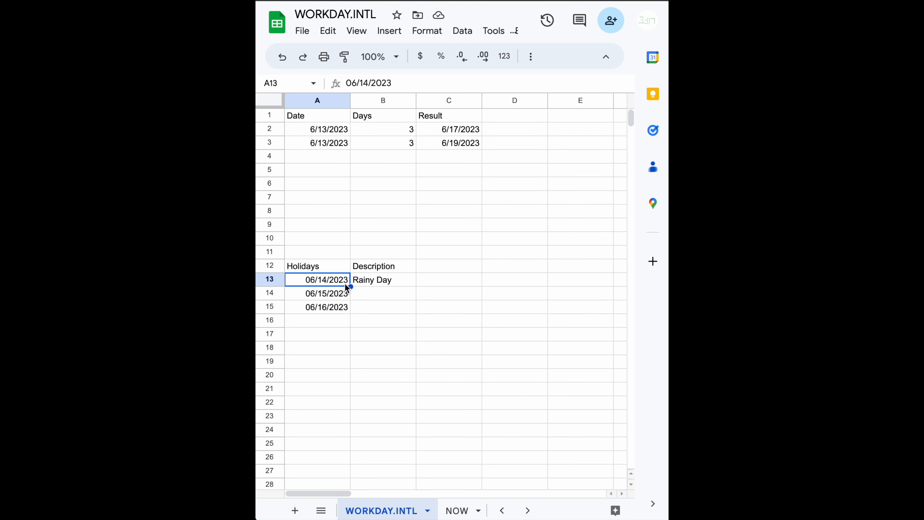
{"action": "double_click", "coordinate": [450, 143]}
{"action": "left_click", "coordinate": [573, 141]}
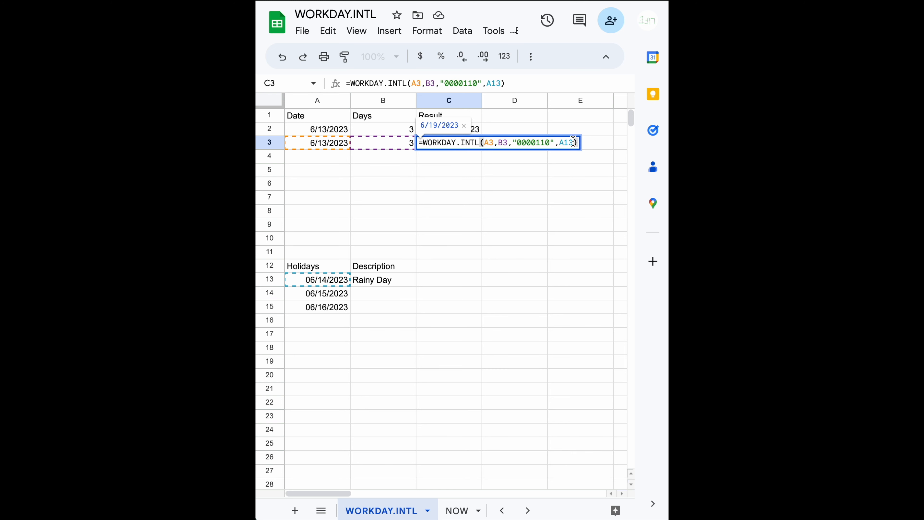
{"action": "type", "text": ":"}
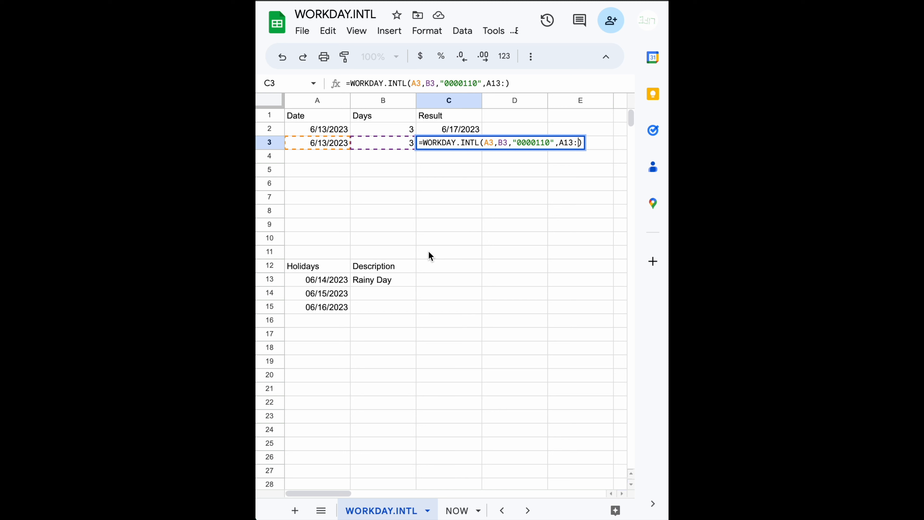
{"action": "left_click", "coordinate": [339, 287]}
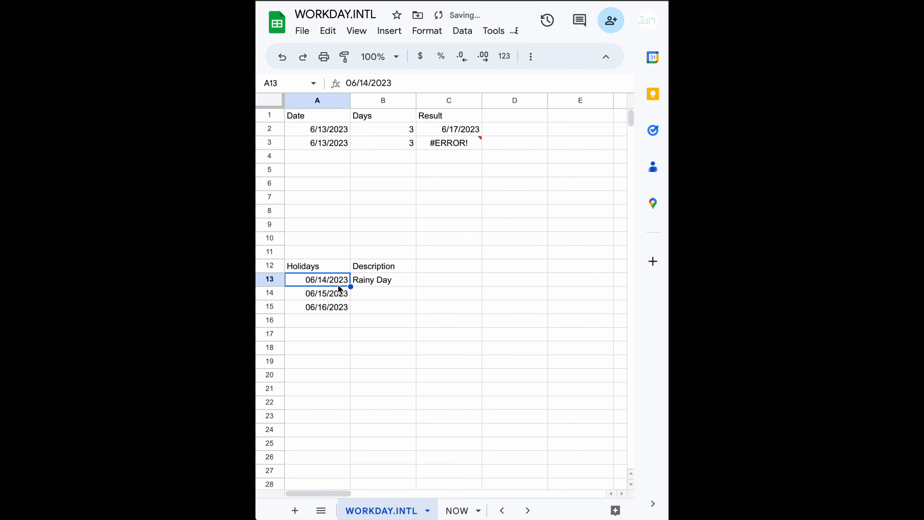
- Set the holidays argument of the C3 formula to the range A13:A15
{"action": "double_click", "coordinate": [453, 144]}
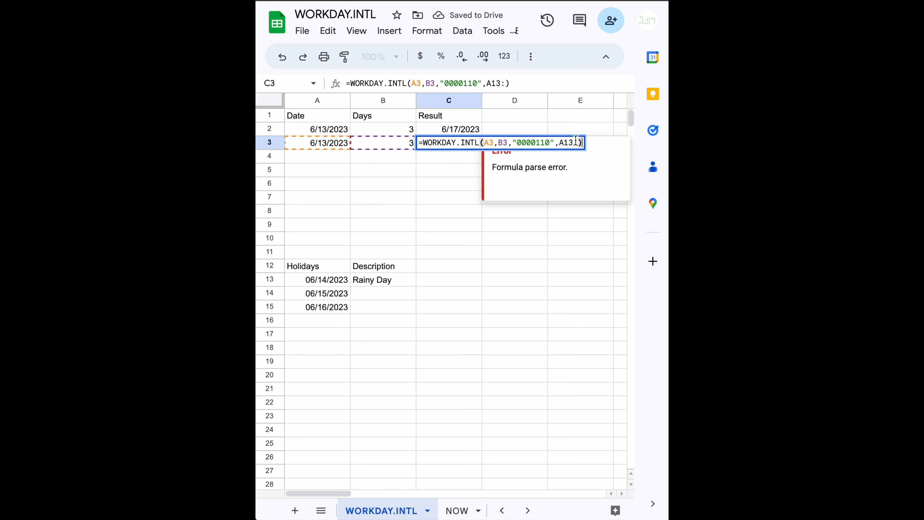
{"action": "key", "text": "BackSpace"}
{"action": "key", "text": "BackSpace"}
{"action": "key", "text": "BackSpace"}
{"action": "key", "text": "BackSpace"}
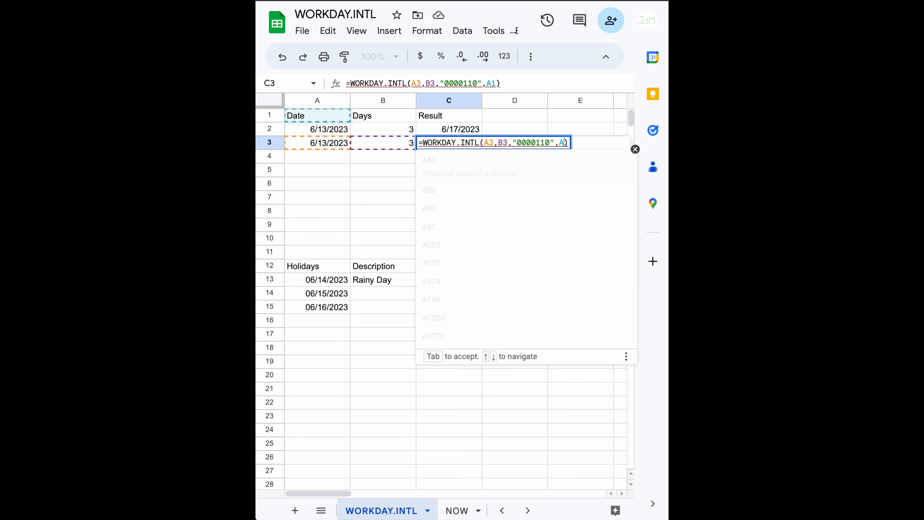
{"action": "left_click", "coordinate": [336, 286]}
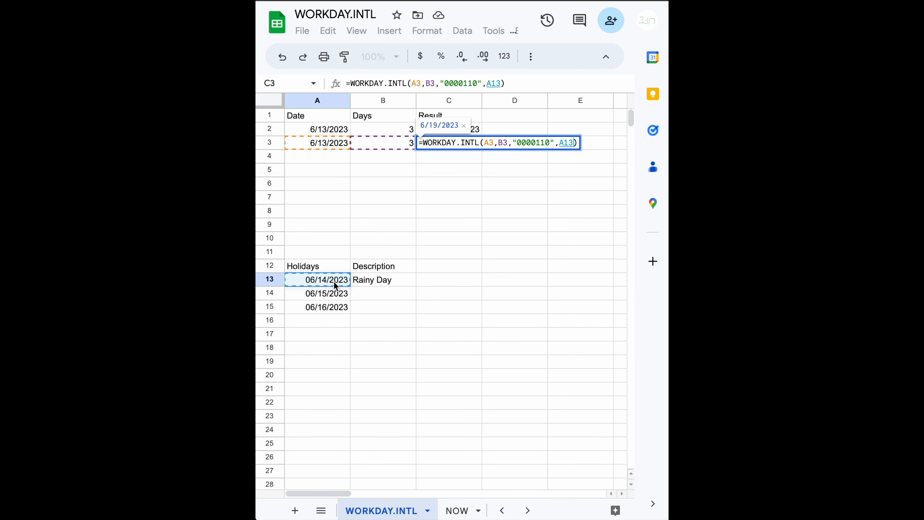
{"action": "left_click_drag", "start_coordinate": [335, 286], "coordinate": [334, 307]}
{"action": "type", "text": ")"}
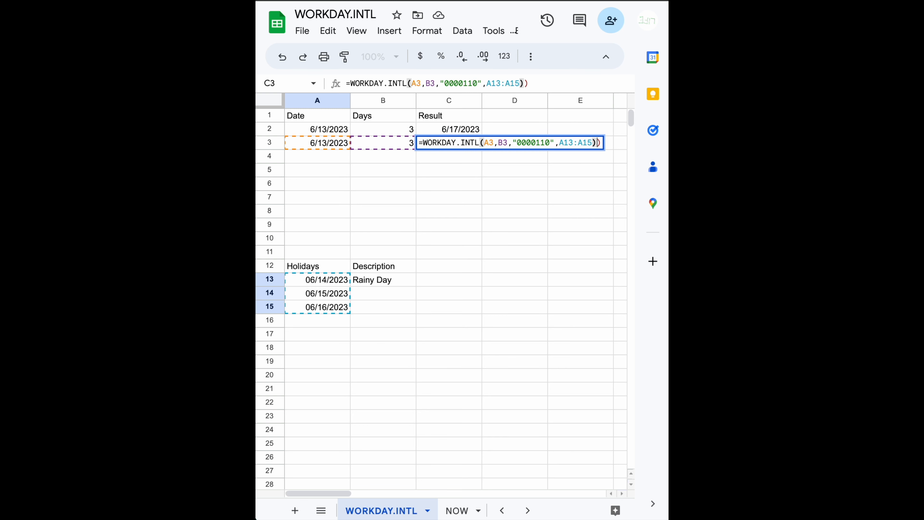
{"action": "key", "text": "BackSpace"}
{"action": "key", "text": "Return"}
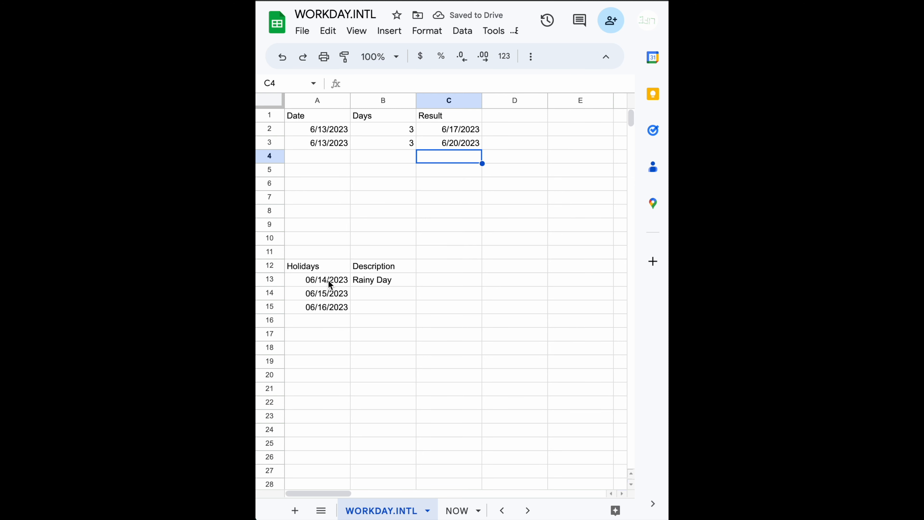
- Check the C3 formula and result against the weekdays in A3's June 2023 calendar
{"action": "left_click", "coordinate": [323, 144]}
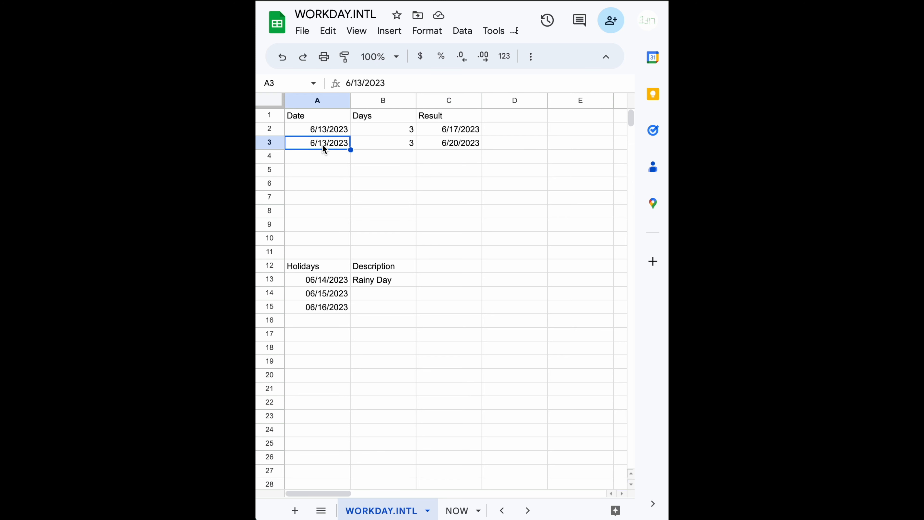
{"action": "double_click", "coordinate": [322, 144]}
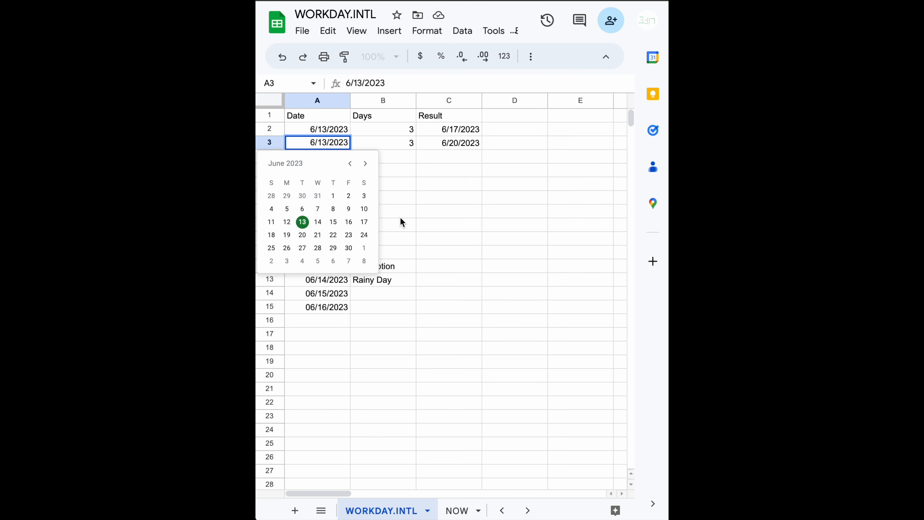
{"action": "left_click", "coordinate": [399, 225]}
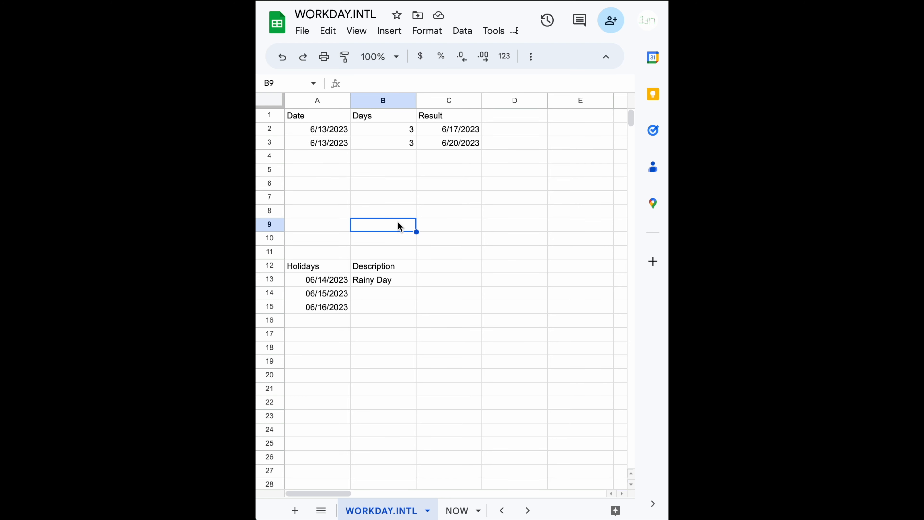
{"action": "left_click", "coordinate": [464, 145]}
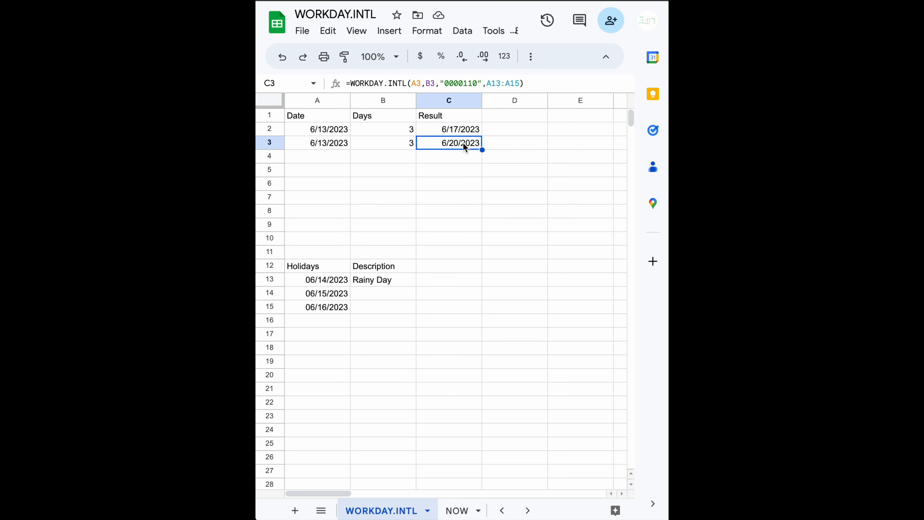
{"action": "double_click", "coordinate": [330, 142]}
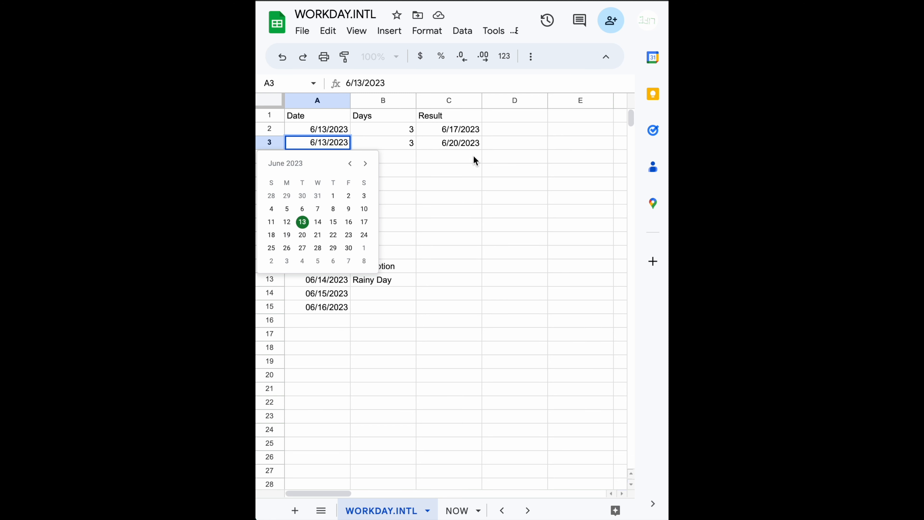
{"action": "left_click", "coordinate": [471, 146]}
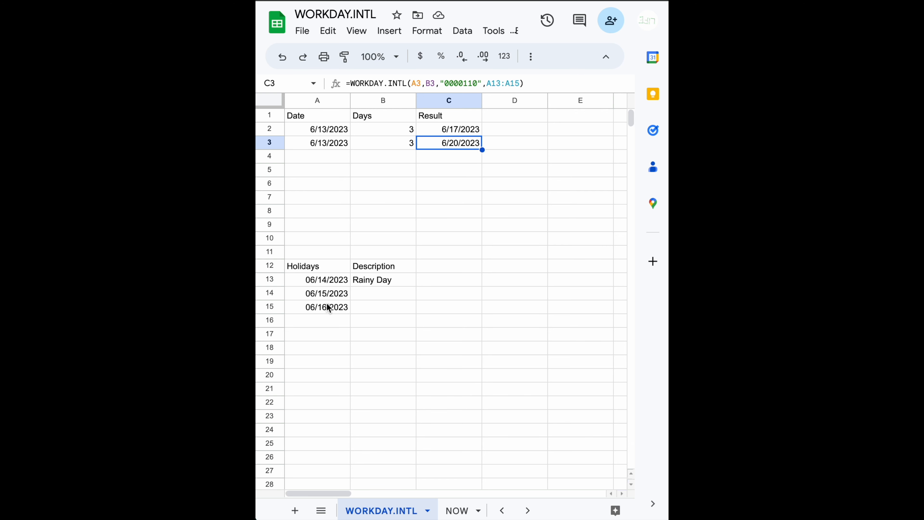
{"action": "left_click", "coordinate": [461, 162]}
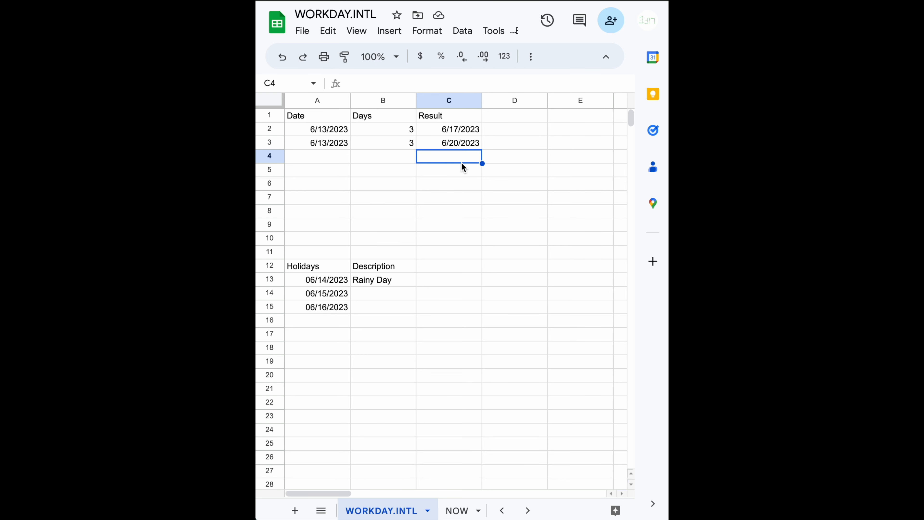